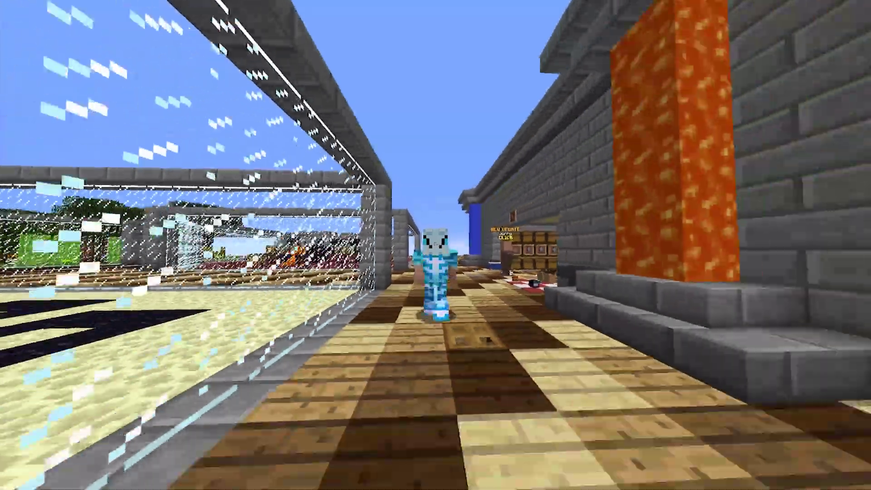
Restore the HUD and first-person view, then walk toward the glass-room building.
key("F1")
key("F5")
key("w")
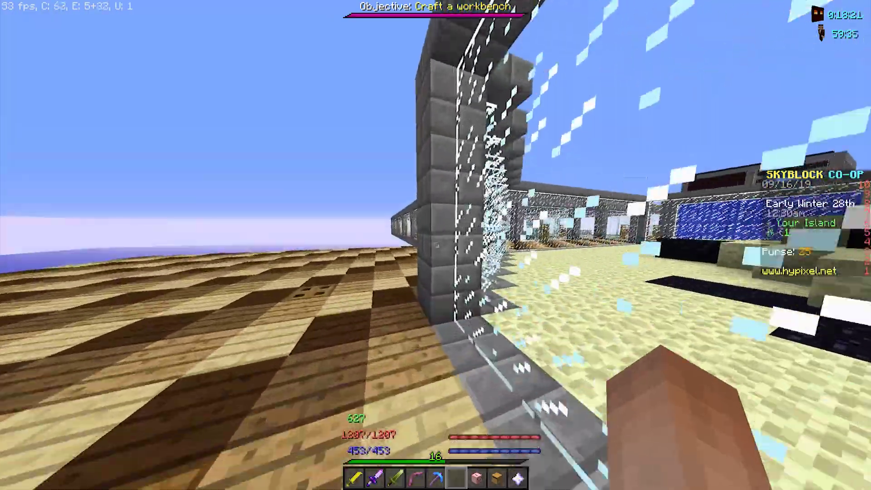
key("w")
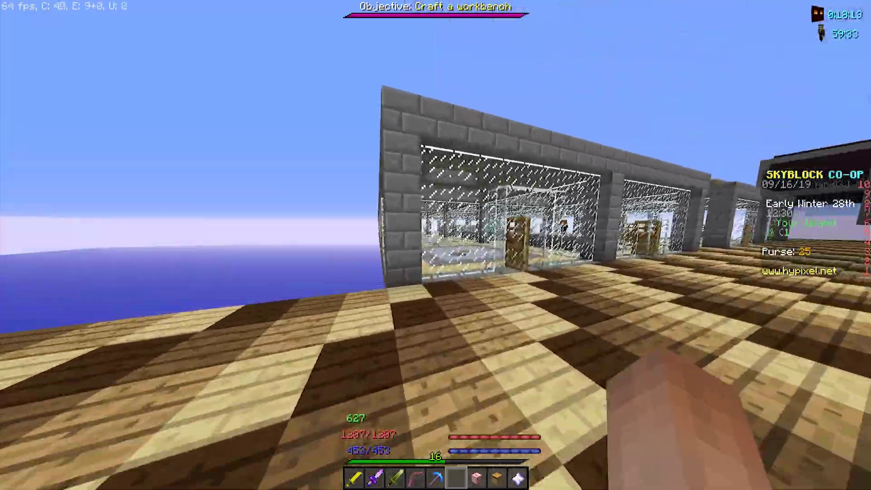
Look over the SkyblockAddons menu via /sba, then hold the Diamond Pickaxe in slot 5.
type("w")
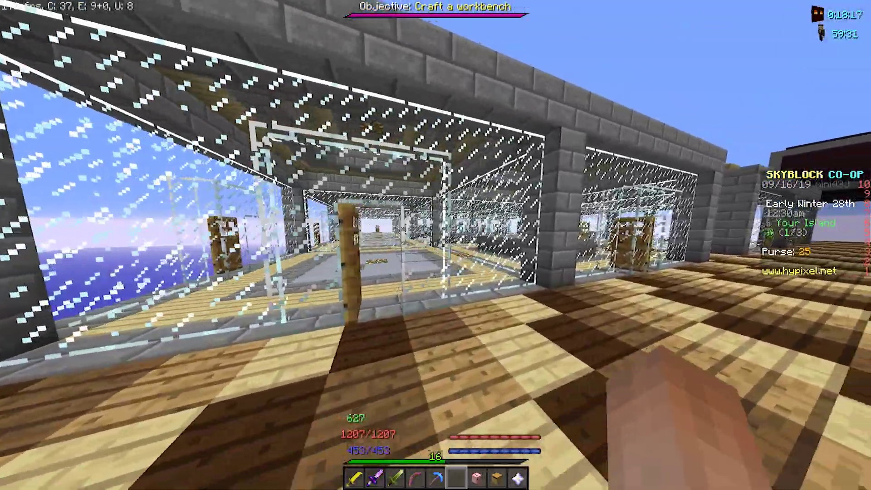
type("/sba")
key("Return")
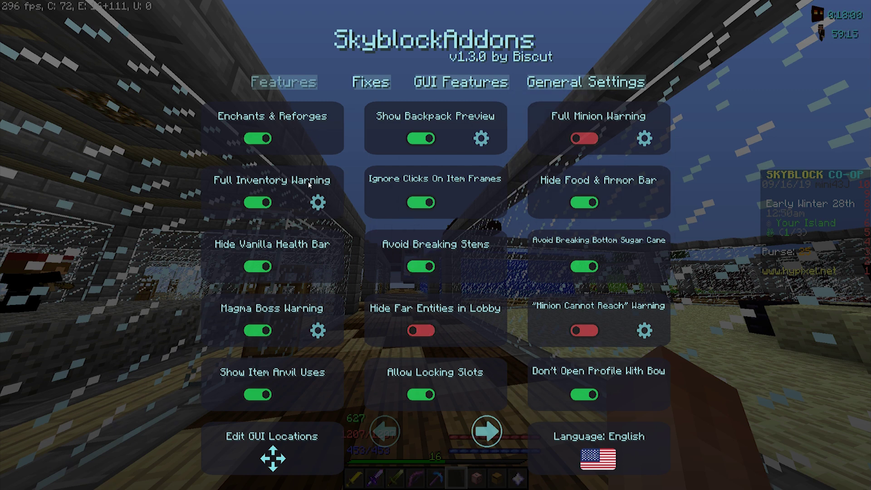
key("Escape")
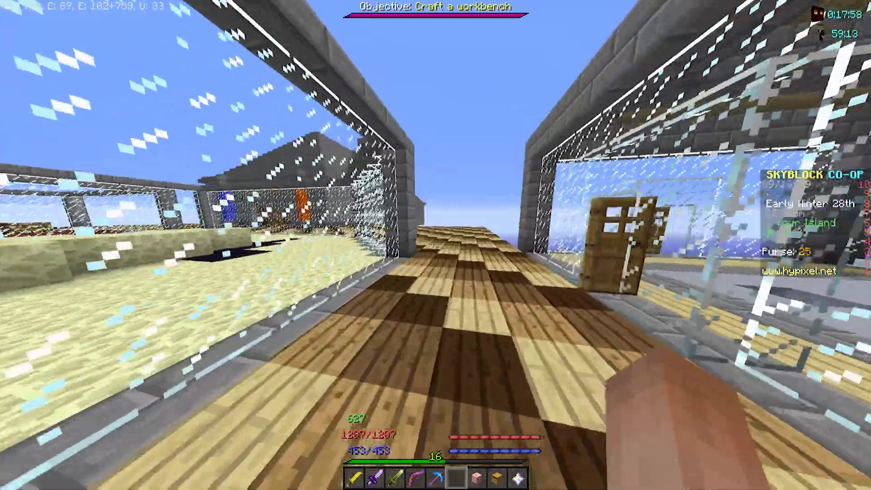
key("5")
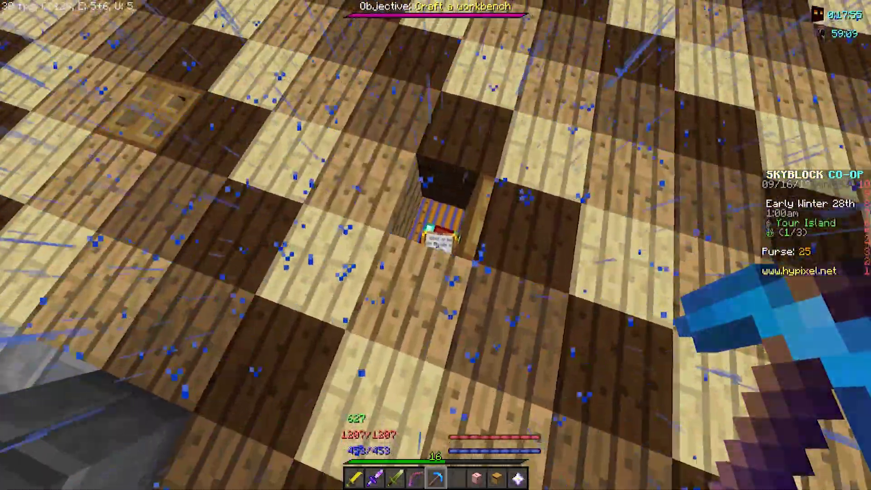
Place the Diamond Pickaxe in the enchanting table and edit the Enchants To Match filter.
right_click(436, 245)
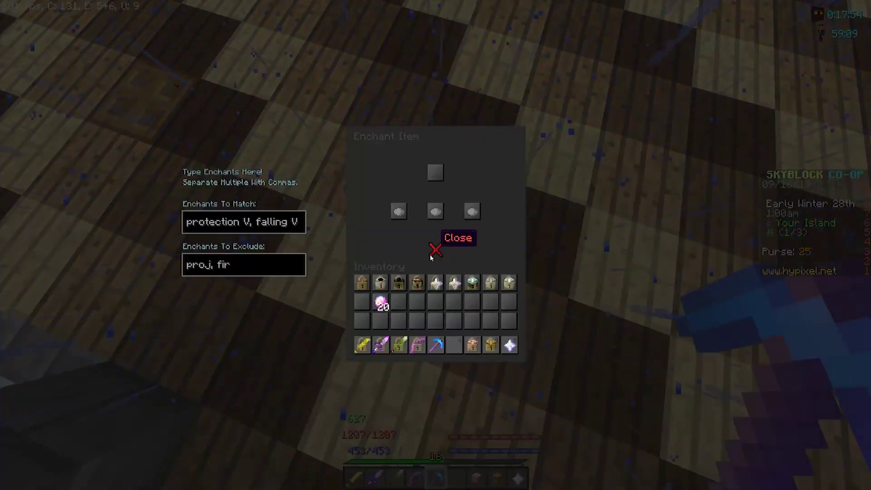
left_click(435, 345)
left_click(436, 172)
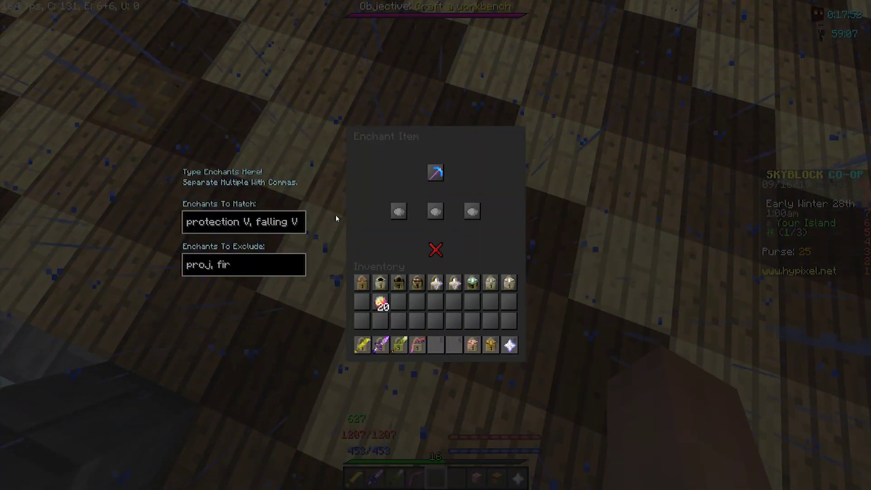
left_click(272, 223)
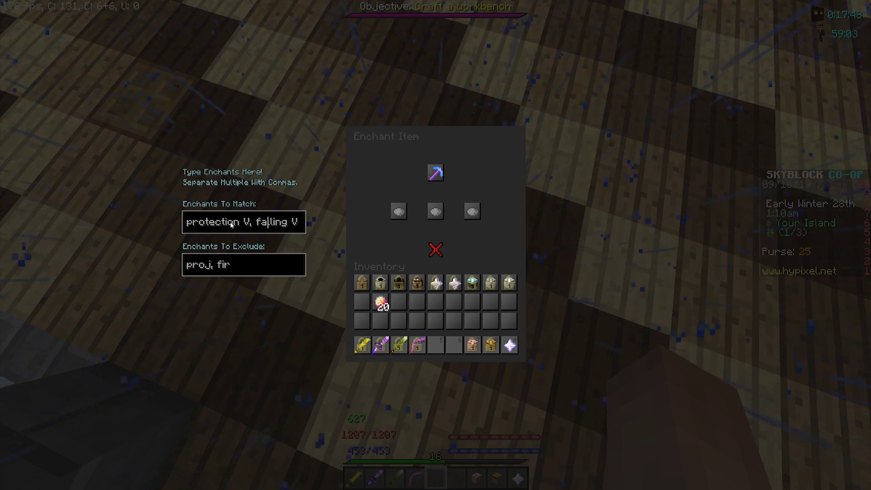
Return the pickaxe to the hotbar, leave the table, and reopen SkyblockAddons with /sba.
mouse_move(431, 181)
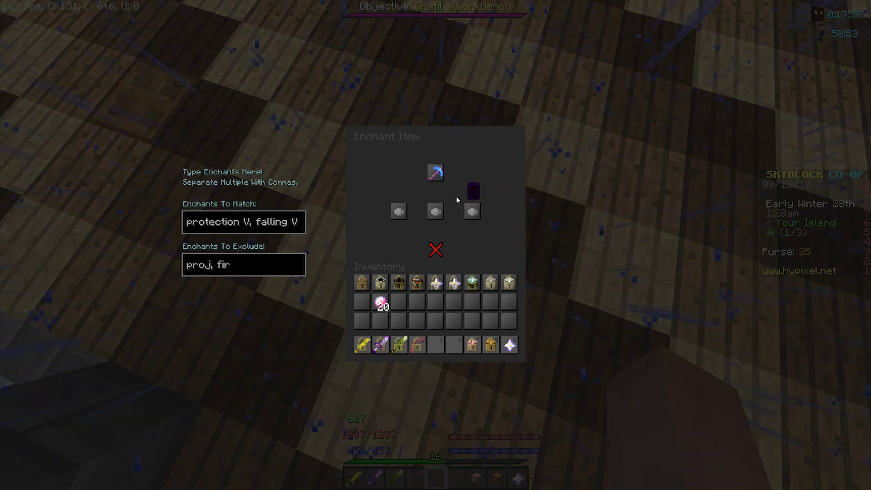
left_click(438, 181)
left_click(435, 345)
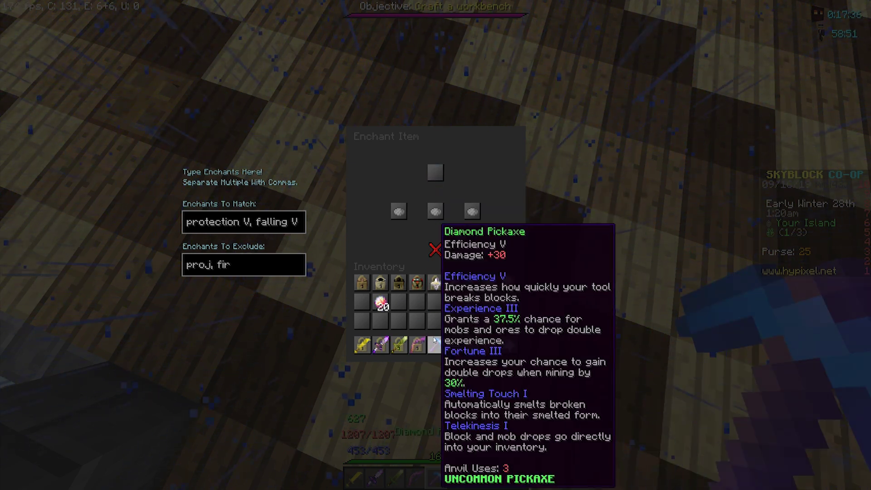
key("Escape")
type("/sba")
key("Return")
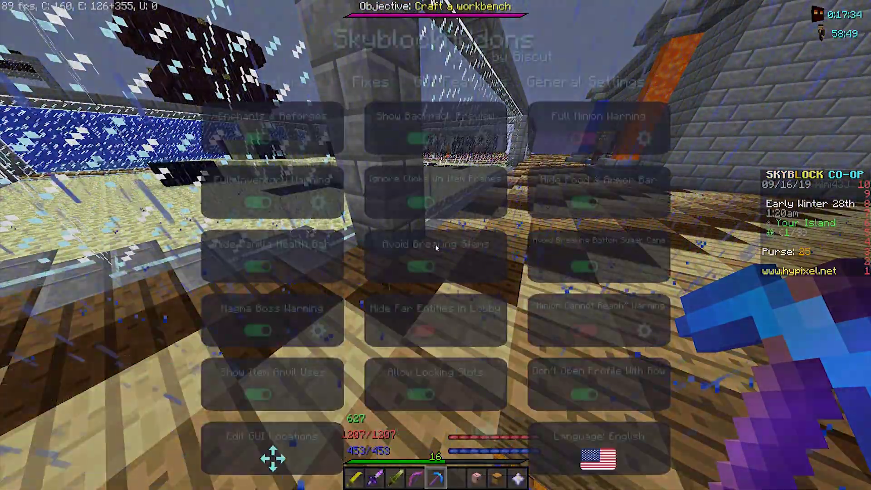
Browse the Features (both pages), Fixes, GUI Features and General Settings pages, then close the menu.
left_click(527, 83)
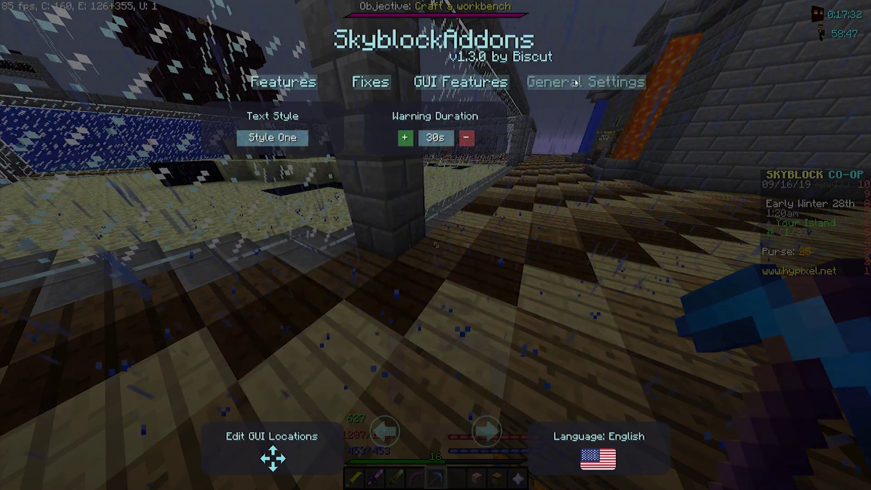
left_click(496, 86)
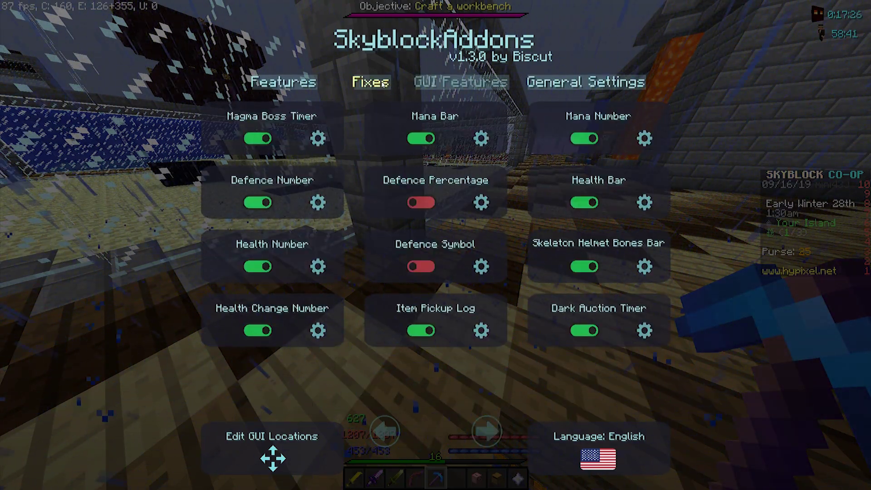
left_click(385, 84)
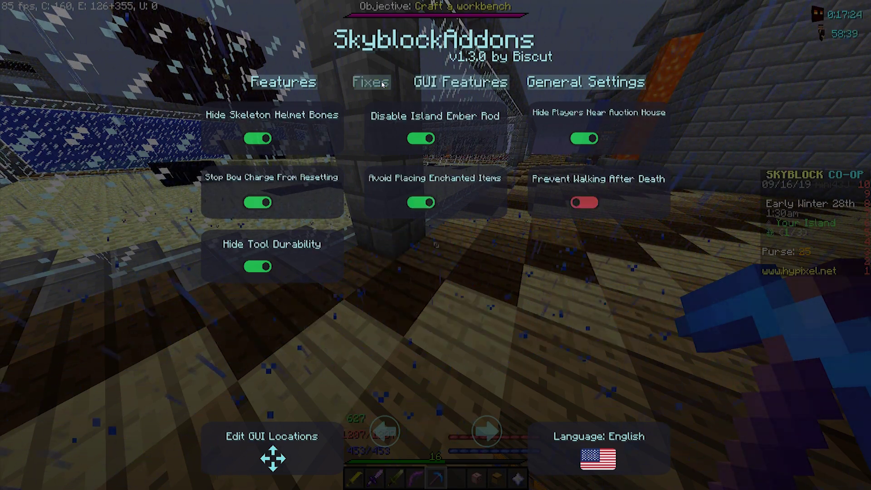
left_click(458, 85)
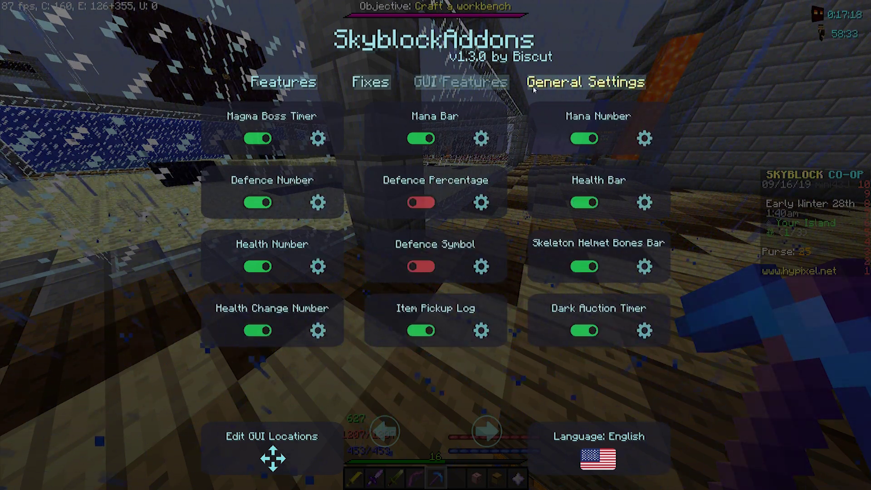
left_click(370, 83)
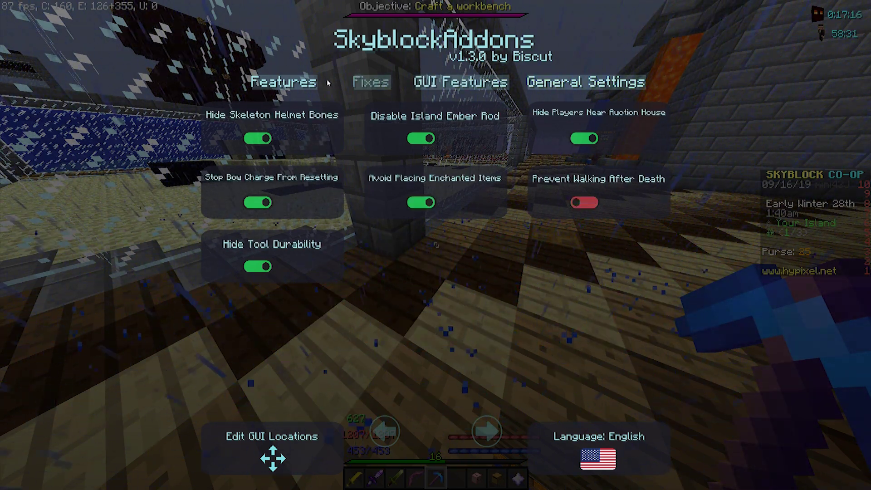
left_click(275, 83)
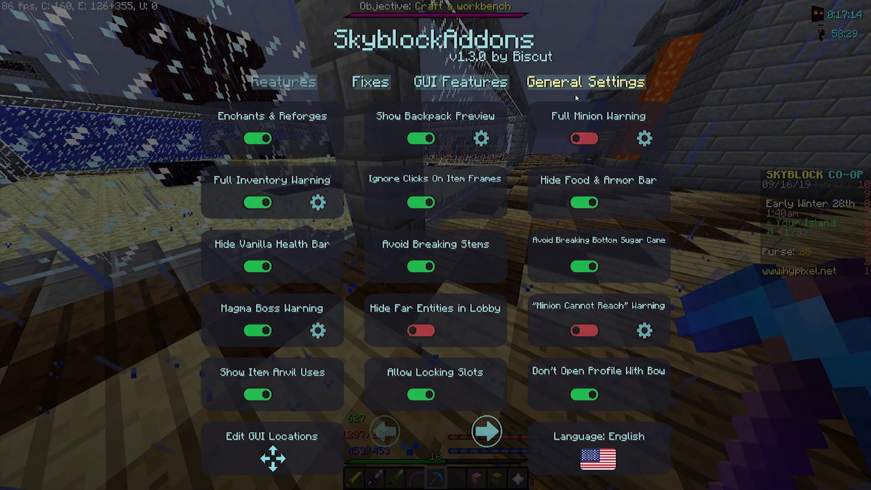
left_click(486, 431)
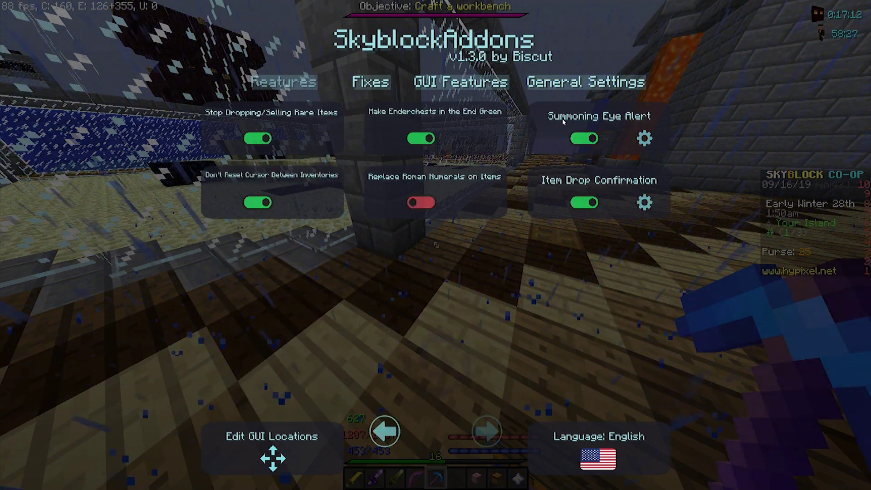
left_click(565, 84)
key("Escape")
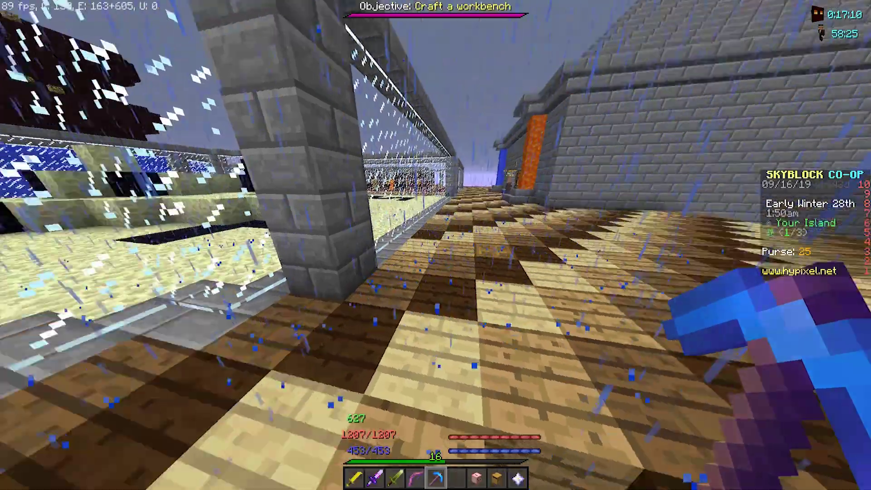
Walk forward along the wooden path before switching to File Explorer.
key("w")
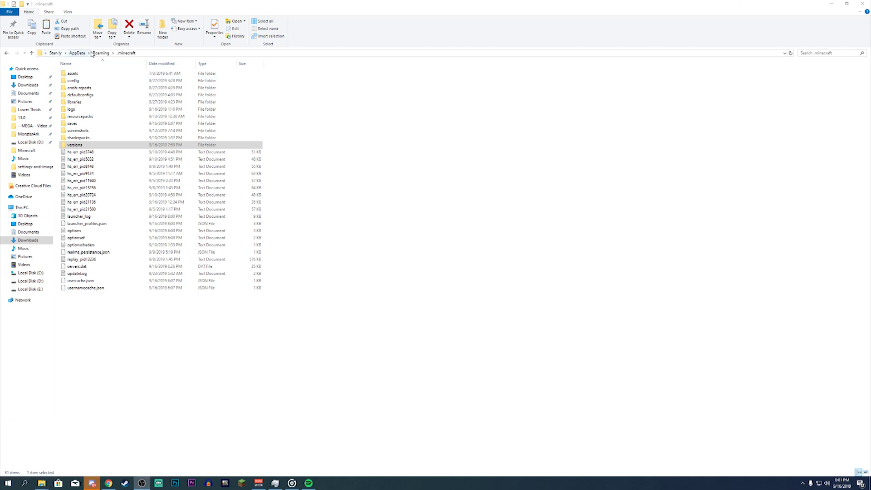
Open %AppData%\.minecraft in File Explorer, then show the Forge 1.8.9 downloads page maximised.
left_click(55, 53)
left_click(163, 53)
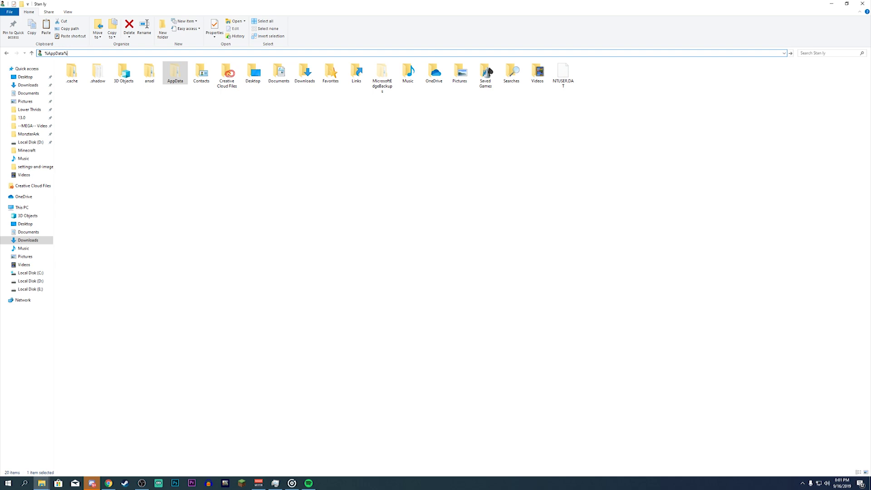
key("Return")
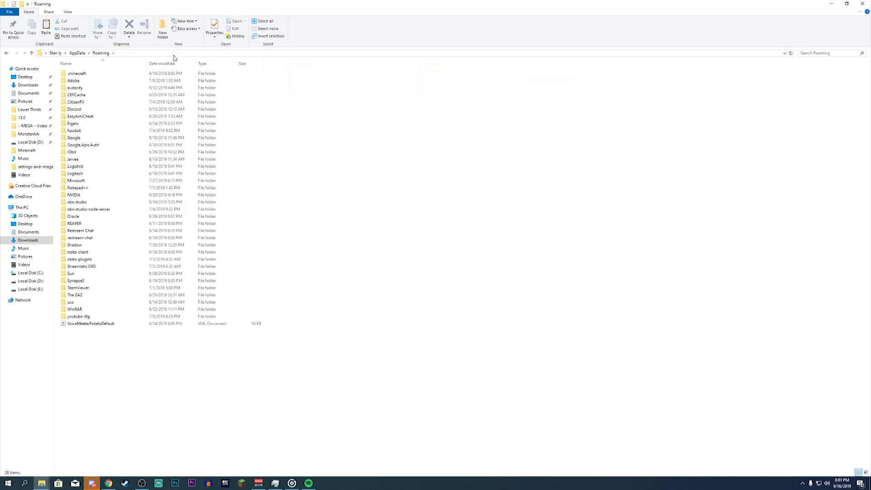
double_click(217, 76)
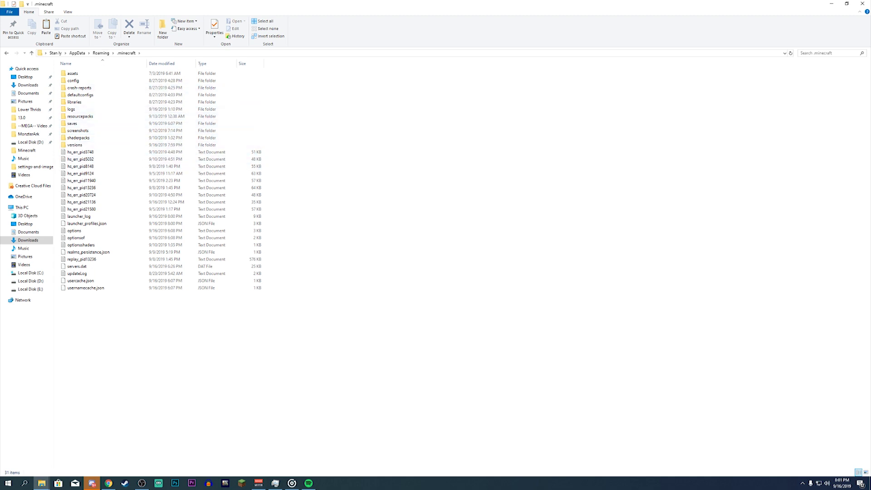
left_click(109, 483)
left_click_drag(511, 166, 511, 19)
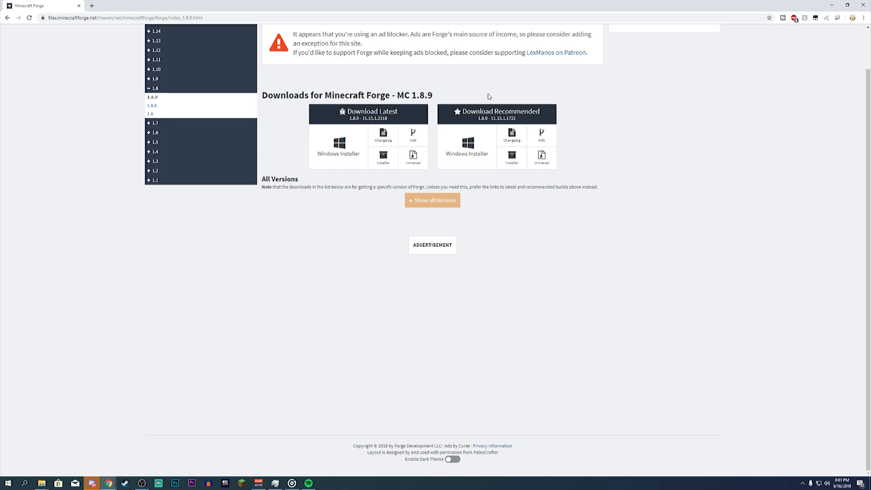
Save the recommended Forge 1.8.9 Windows installer to Downloads.
scroll(417, 106, "up", 1)
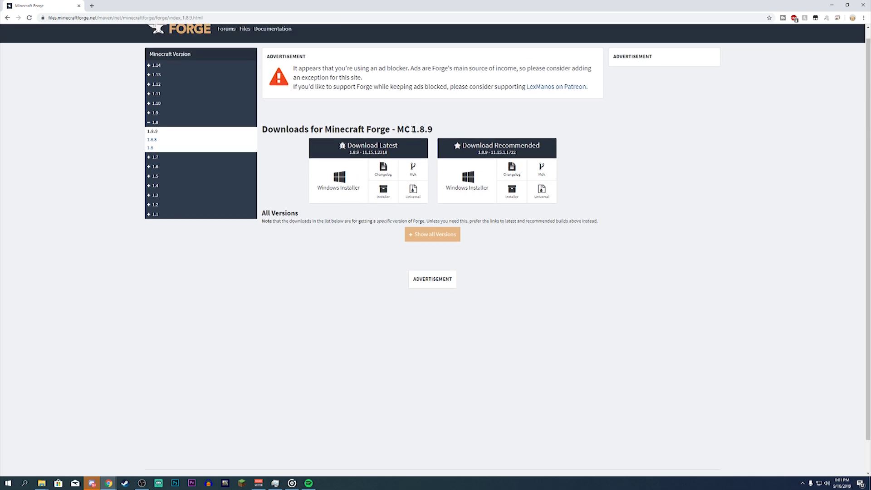
left_click_drag(413, 129, 422, 128)
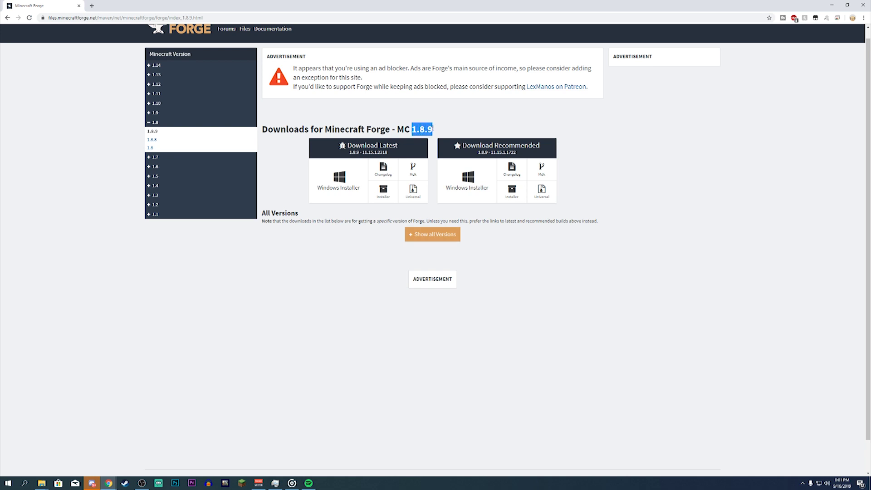
left_click(435, 131)
left_click(484, 182)
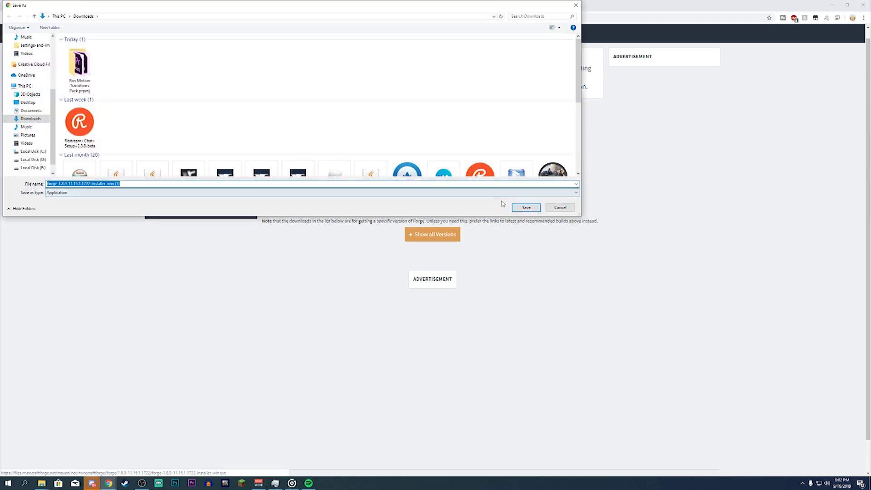
left_click(526, 207)
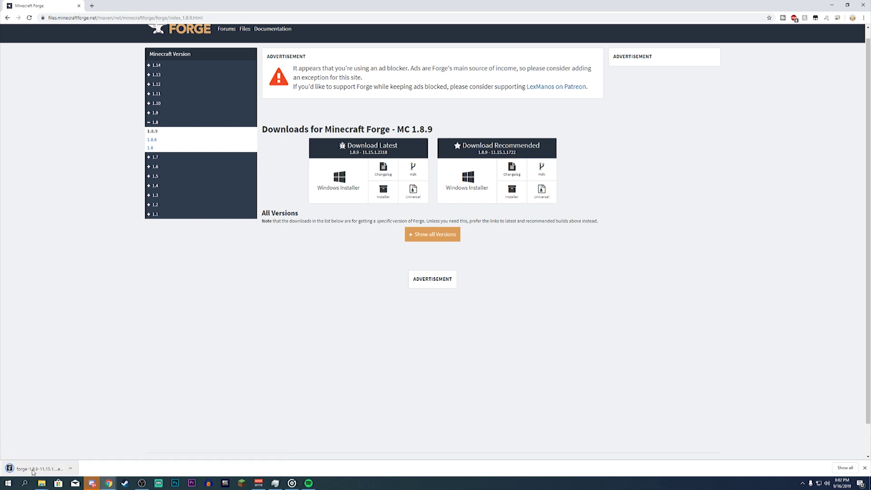
Run the installer to install the Forge 1.8.9-11.15.1.1722 client profile.
left_click(33, 472)
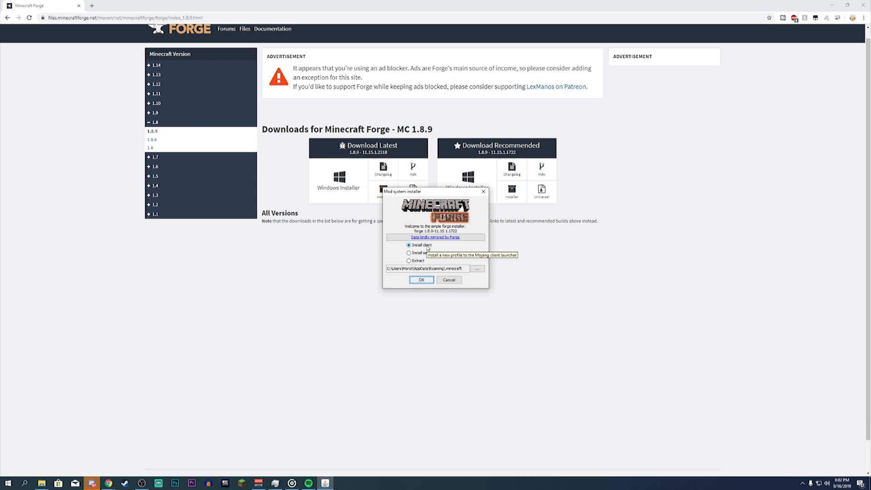
left_click(421, 279)
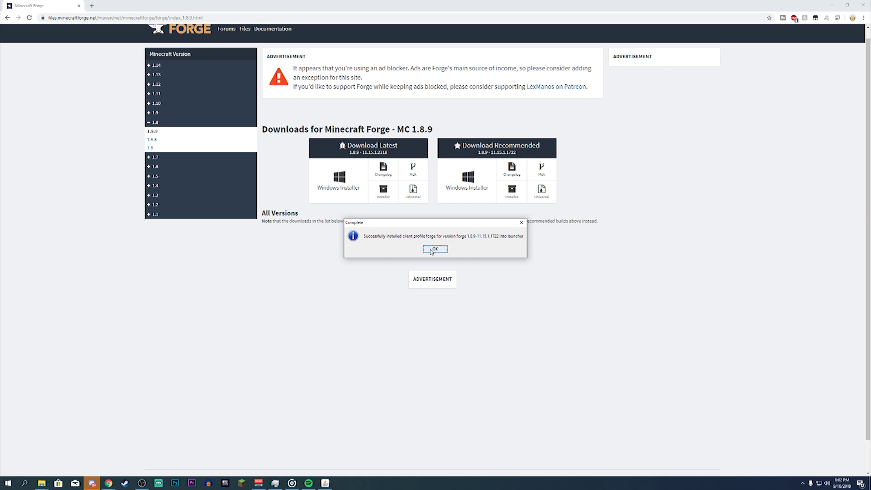
left_click(432, 251)
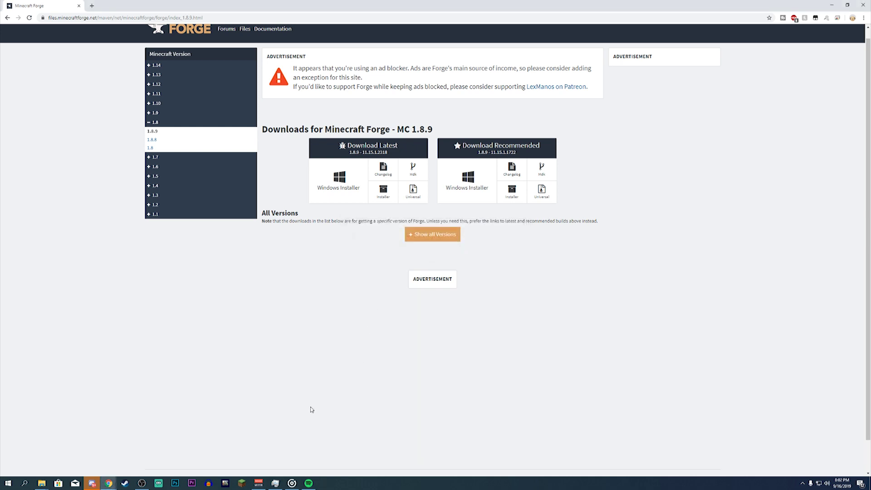
left_click(247, 485)
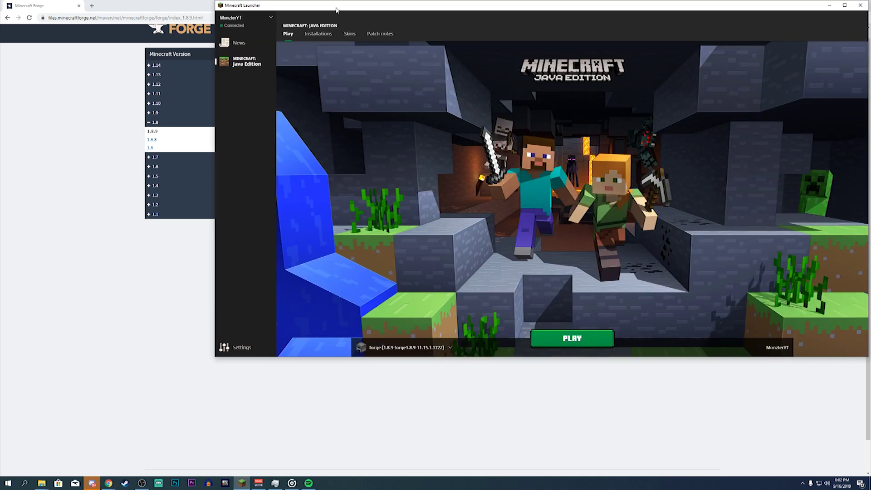
Launch the forge 1.8.9 installation from the launcher and maximise the game window.
double_click(336, 5)
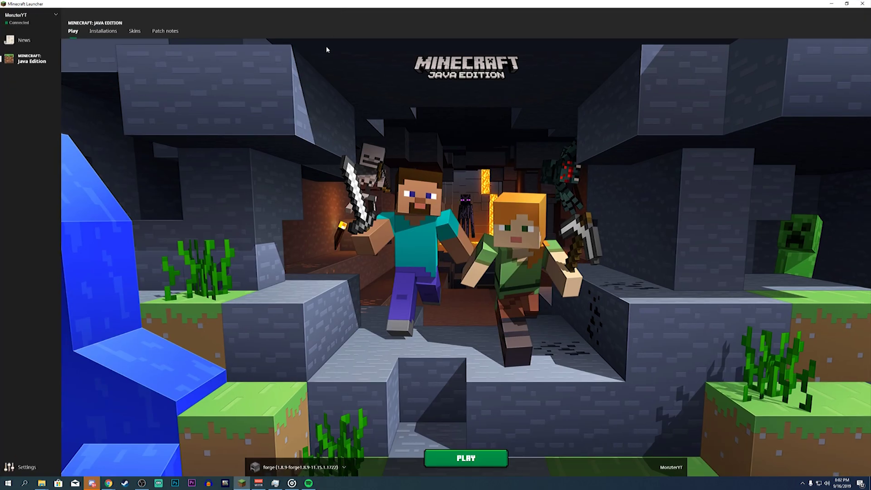
left_click(103, 31)
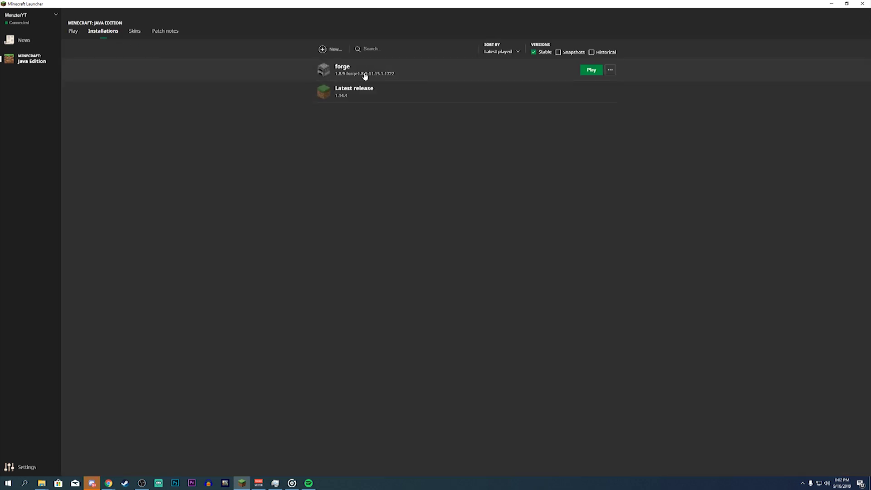
left_click(584, 74)
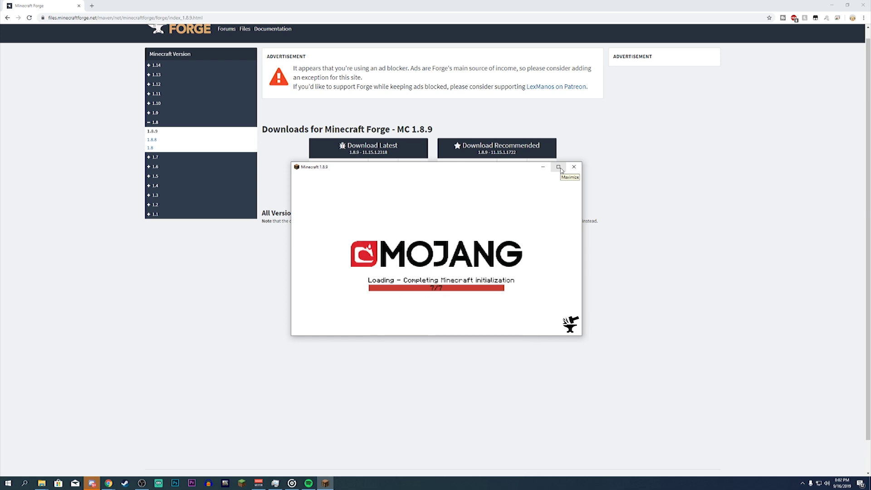
left_click(559, 167)
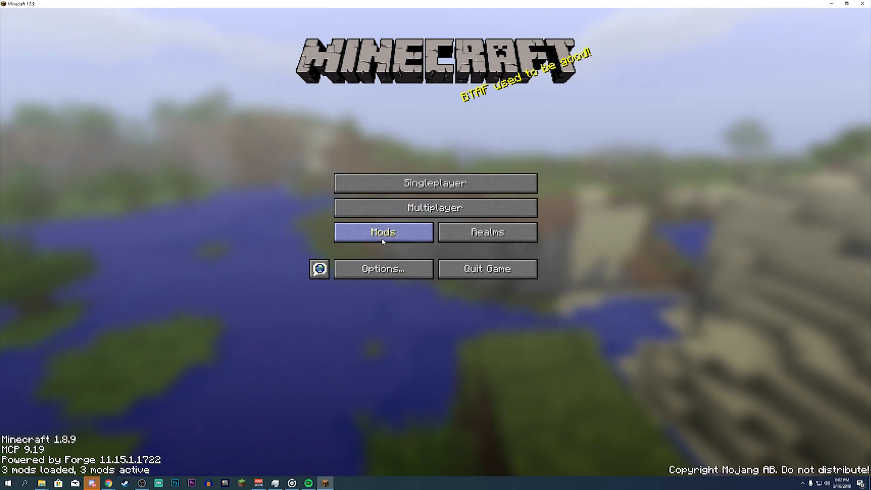
Check Minecraft Coder Pack, Forge Mod Loader and Minecraft Forge in Mods, then close the game.
left_click(386, 232)
left_click(87, 187)
left_click(66, 215)
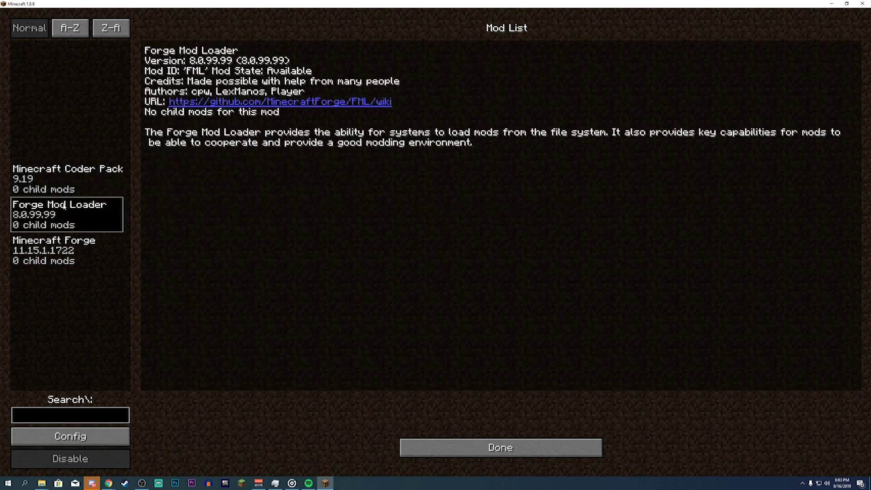
left_click(66, 239)
left_click(80, 244)
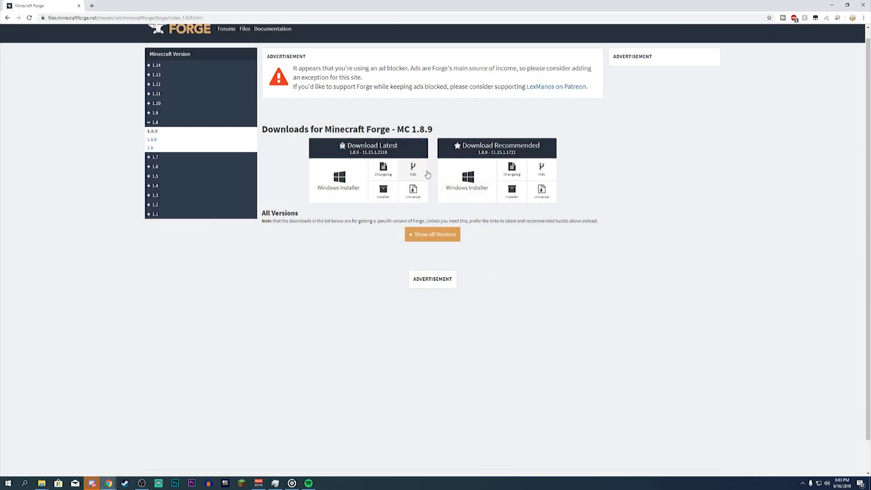
left_click(863, 4)
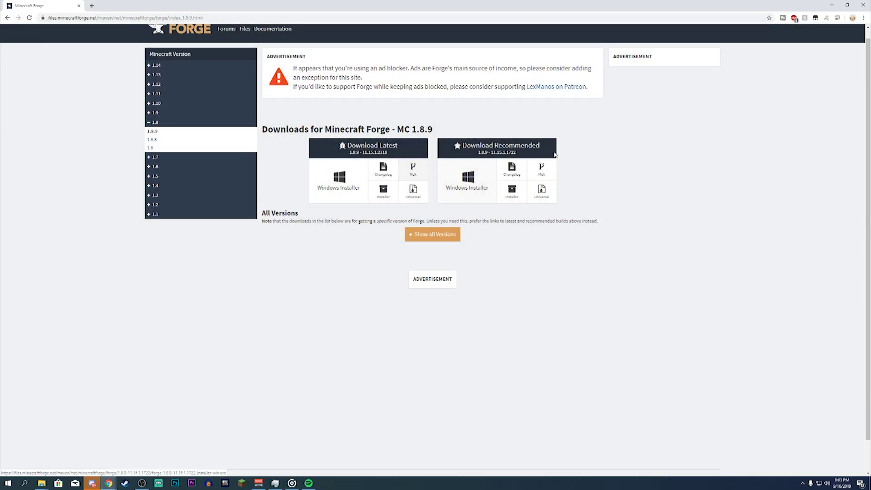
left_click(79, 6)
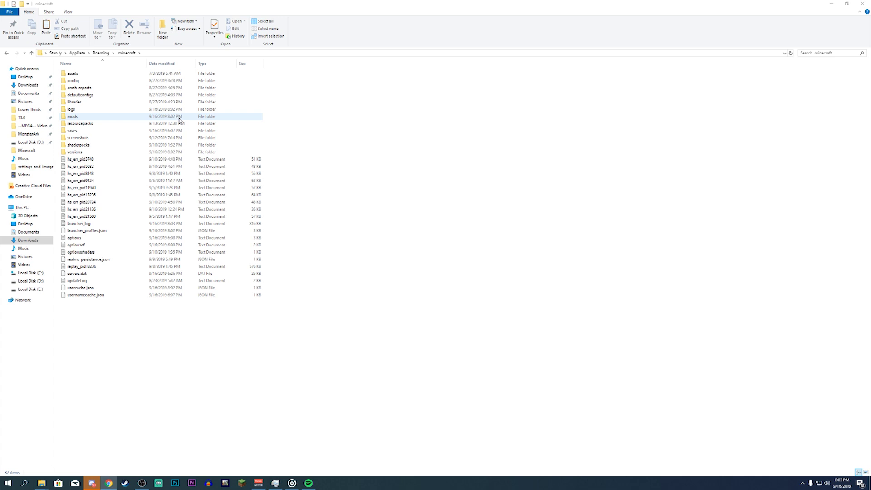
Open the empty mods folder in .minecraft and bring back the Biscuit download page.
double_click(151, 117)
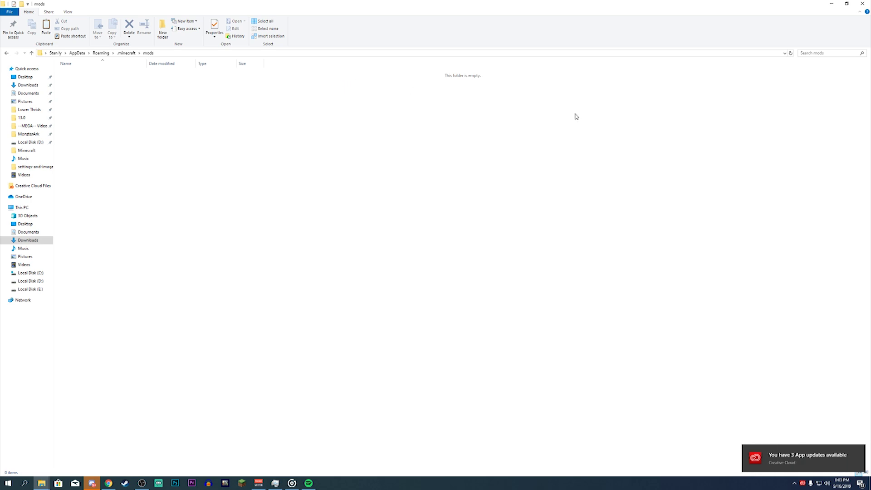
left_click(108, 484)
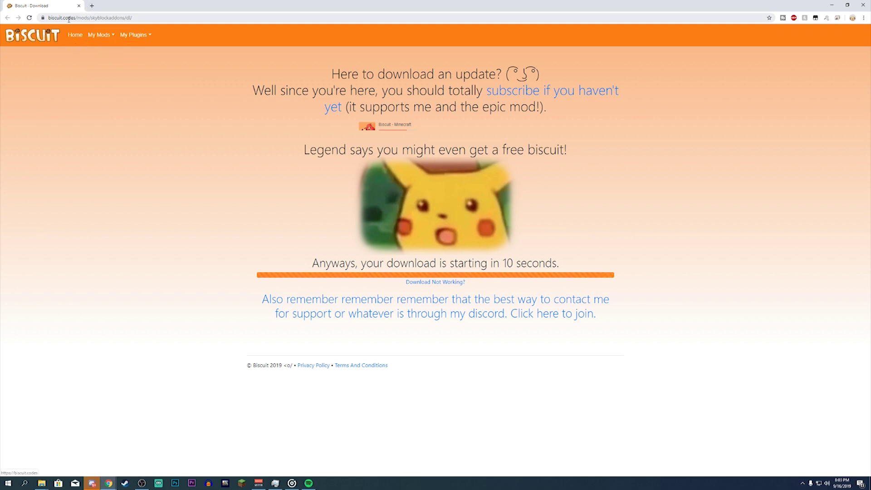
Inspect the Biscuit page's web address, including its trailing dl/ part.
left_click(66, 18)
left_click(65, 18)
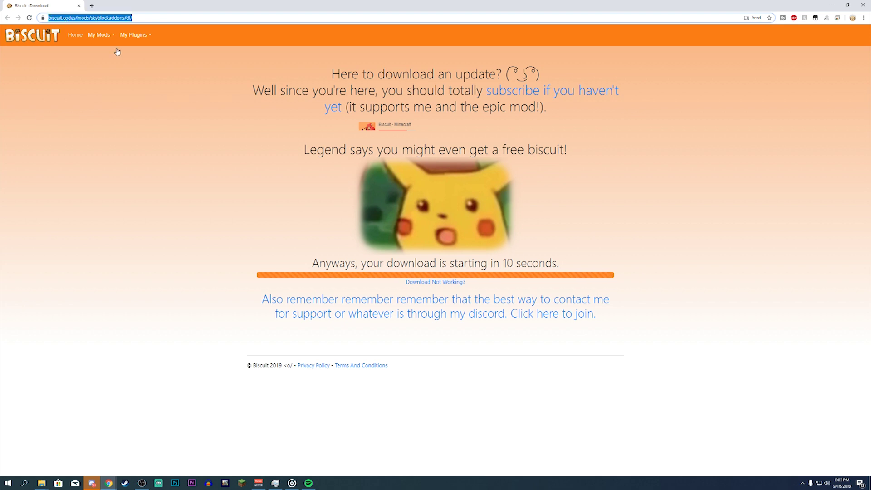
left_click(308, 157)
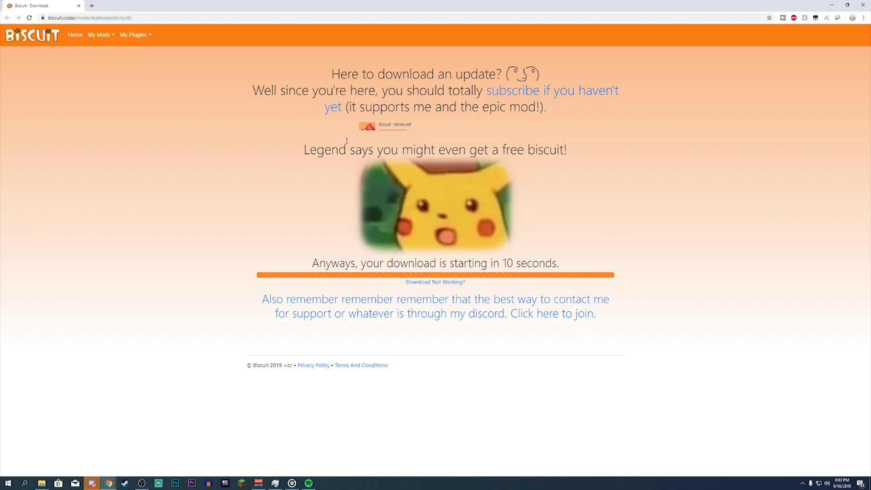
left_click(145, 17)
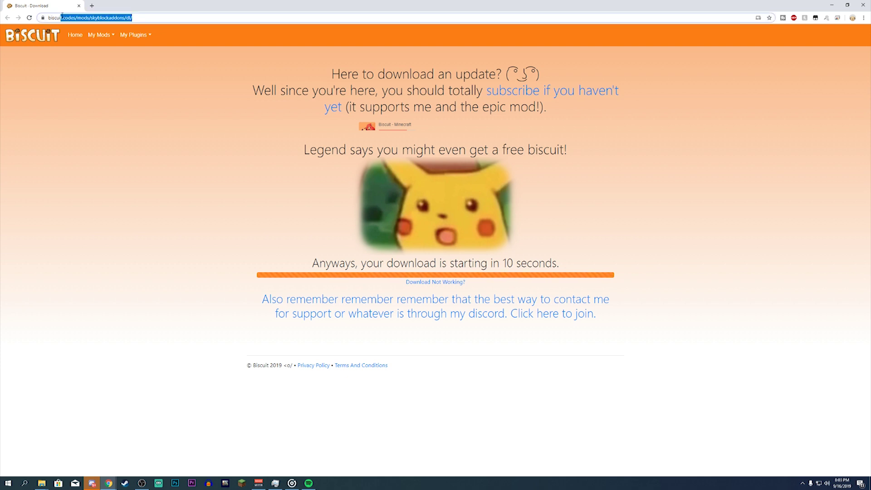
left_click_drag(126, 18, 132, 17)
left_click(251, 195)
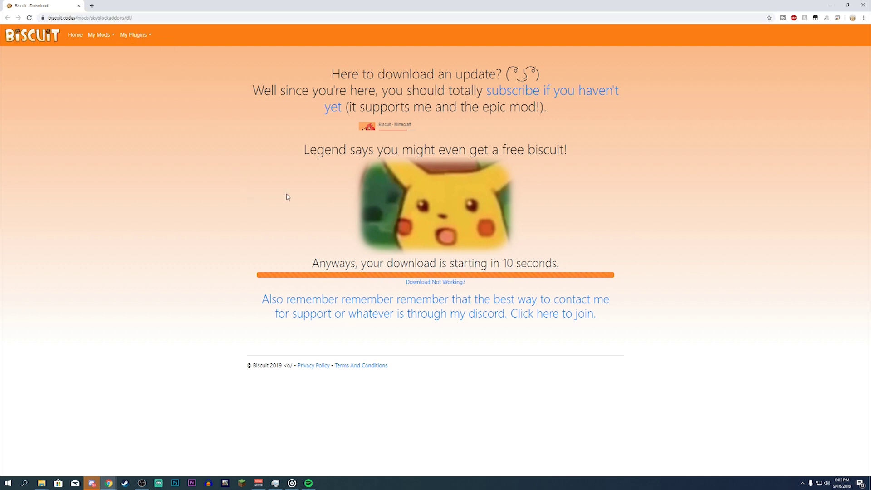
Start the download manually and save SkyblockAddons-1.3.0-for-MC-1.8.9 jar to Downloads.
left_click(445, 283)
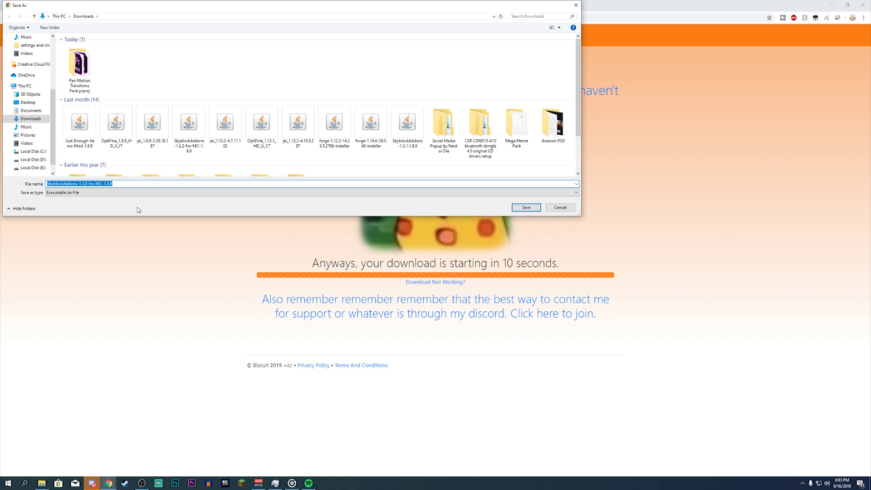
left_click(80, 183)
left_click_drag(87, 183, 16, 183)
left_click(81, 184)
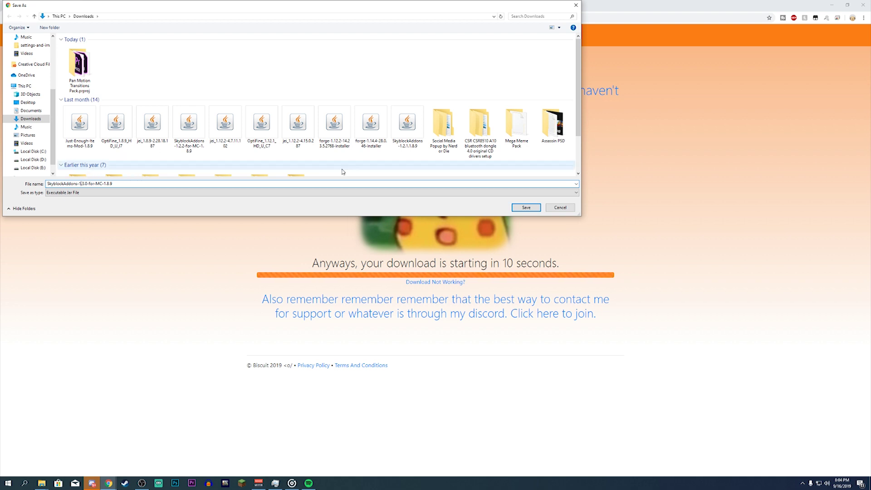
left_click(526, 208)
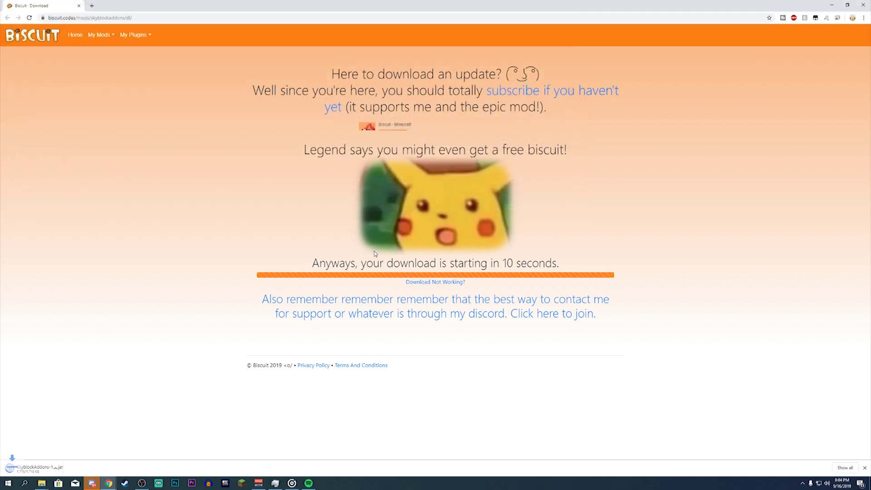
Show the downloaded SkyblockAddons jar in Downloads and drag it into the .minecraft mods folder.
right_click(36, 469)
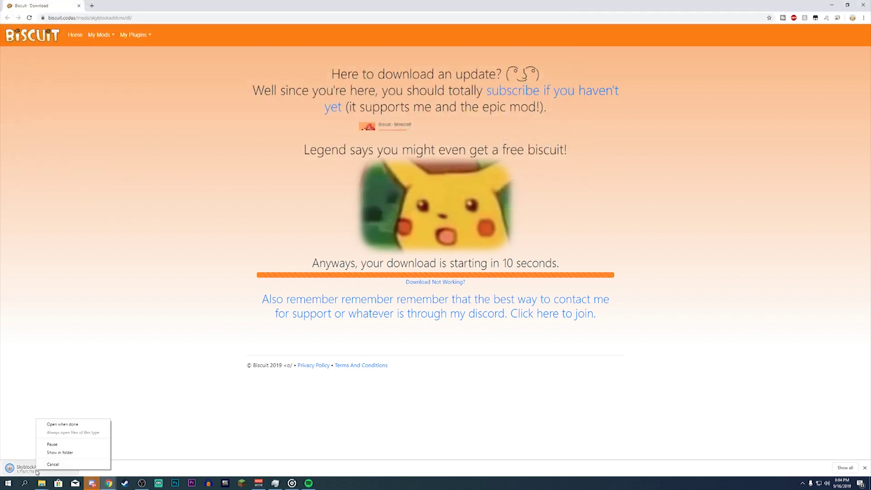
left_click(54, 453)
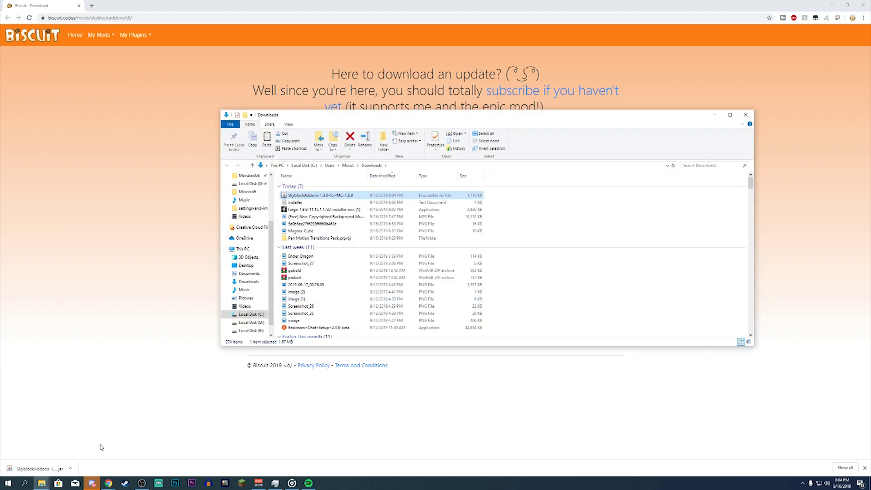
mouse_move(41, 484)
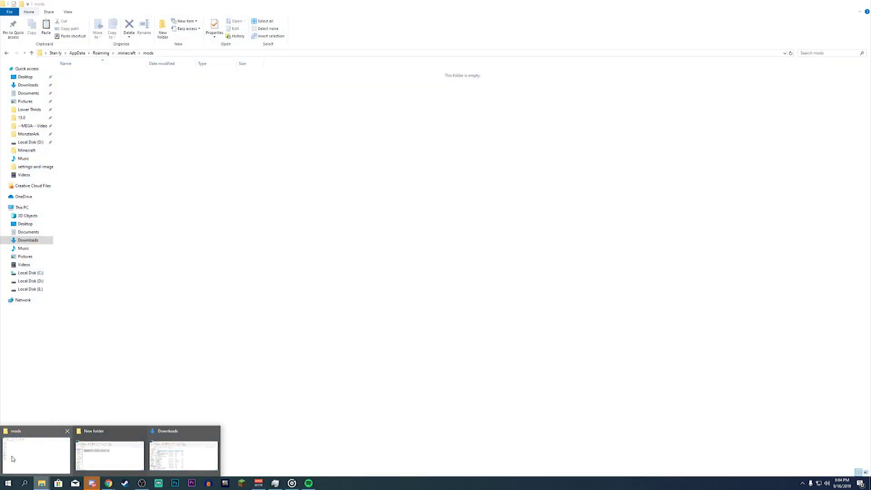
left_click(14, 459)
mouse_move(41, 482)
left_click(185, 454)
left_click_drag(325, 195, 214, 181)
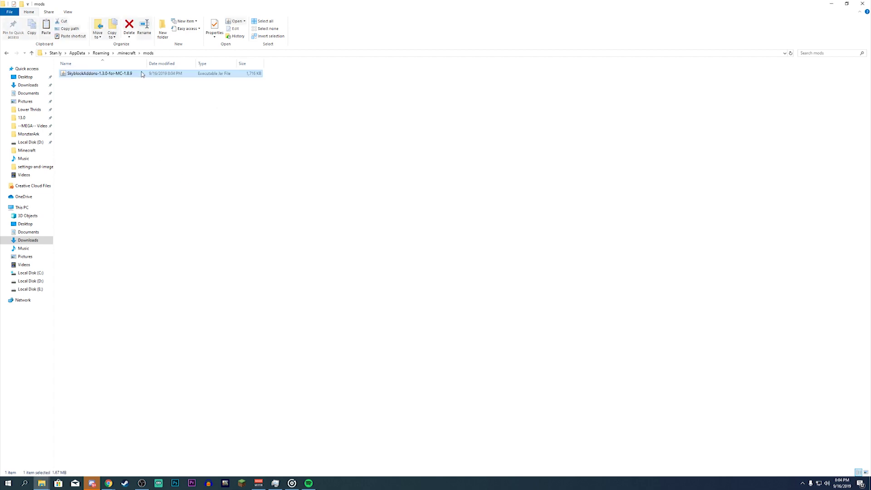
Open the unnamed Forge 1.8.9 installation's edit settings in the Minecraft Launcher and select its name.
left_click(242, 484)
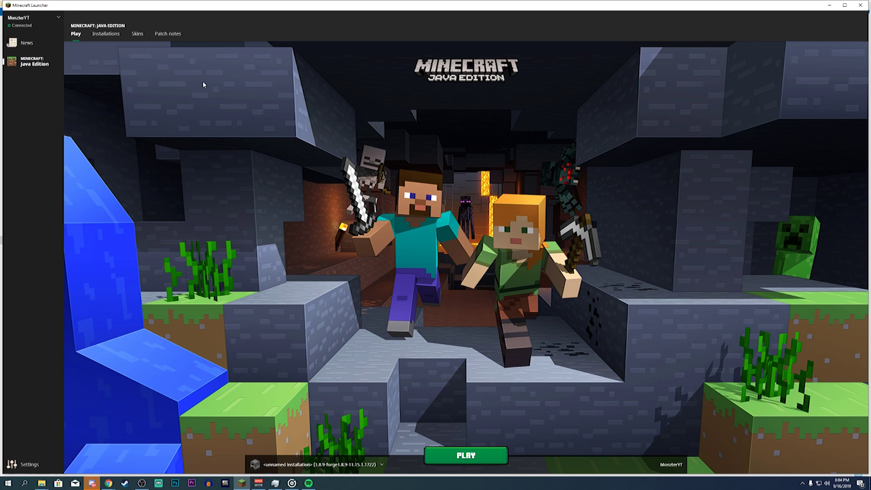
left_click(113, 38)
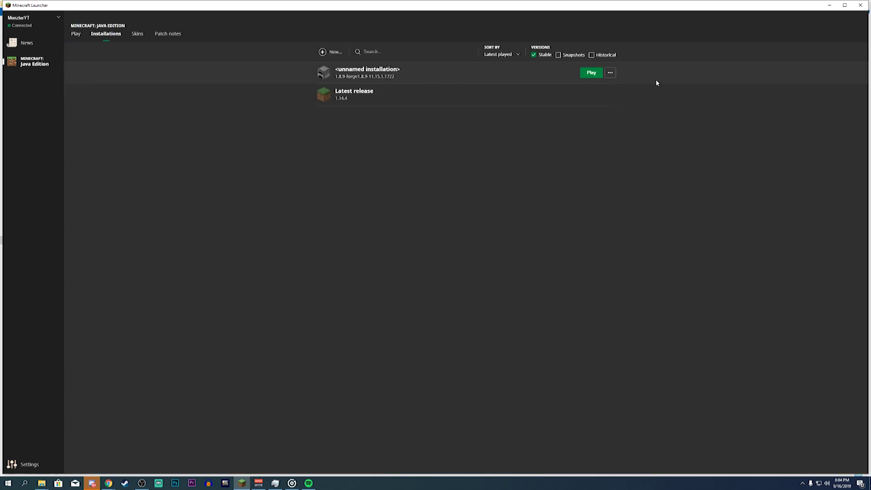
left_click(613, 76)
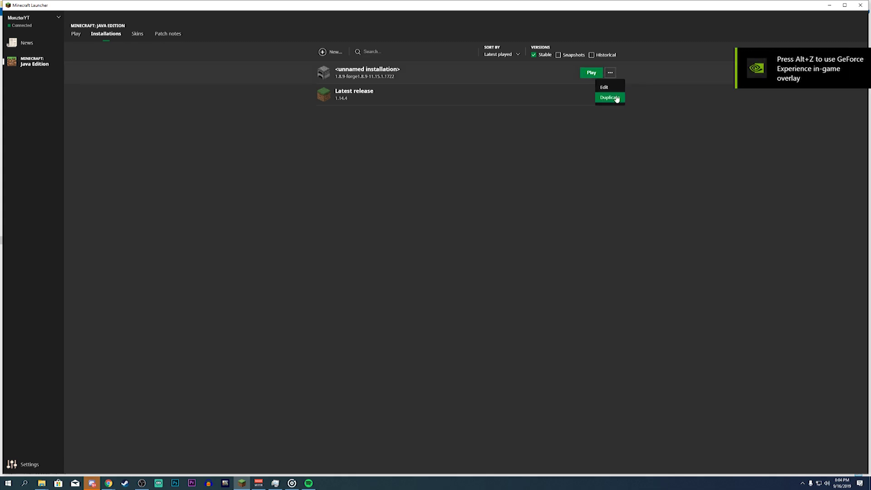
left_click(608, 87)
left_click(395, 231)
left_click(363, 234)
key("ctrl+a")
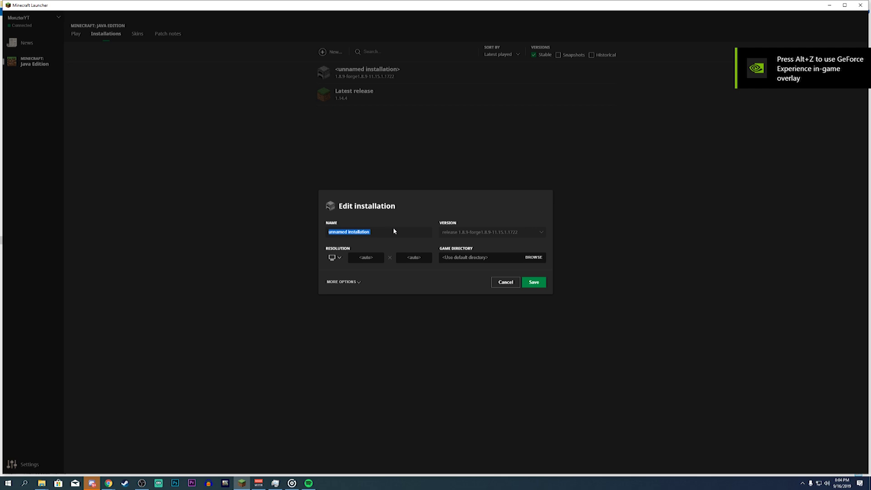
Check More options (Java executable, JVM arguments), close the editor, and launch Forge 1.8.9.
left_click(353, 281)
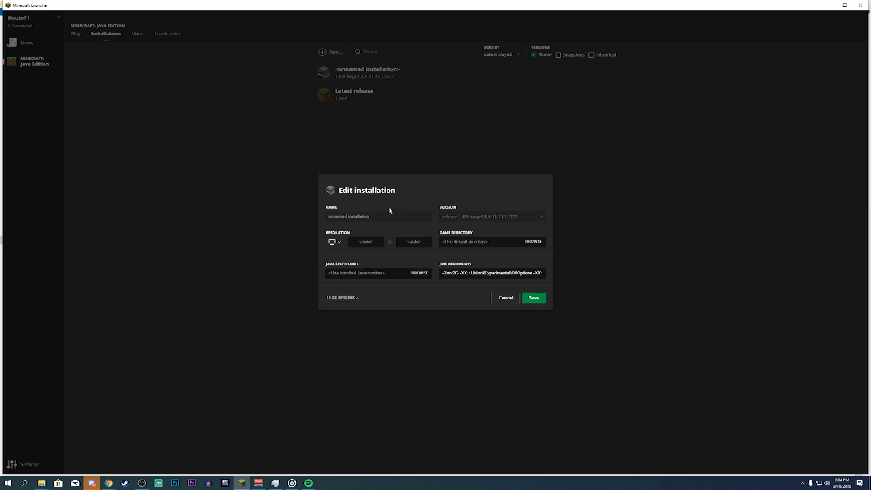
left_click(506, 298)
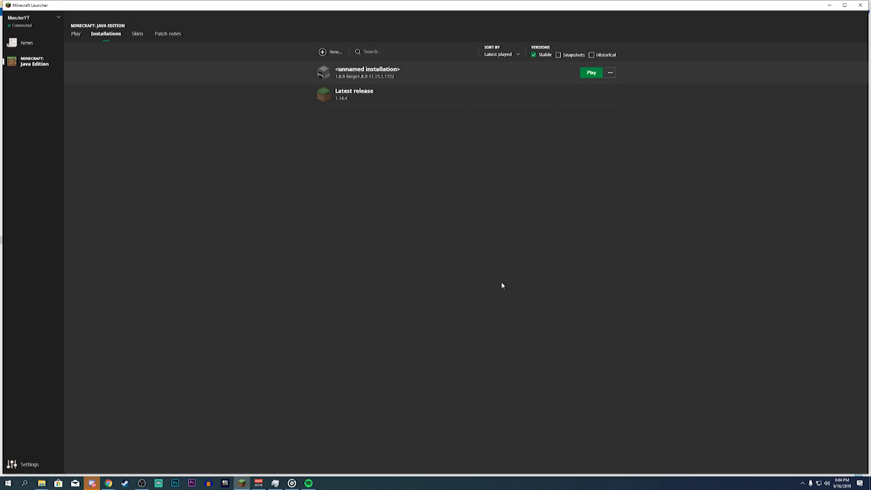
left_click(592, 73)
key("alt+Tab")
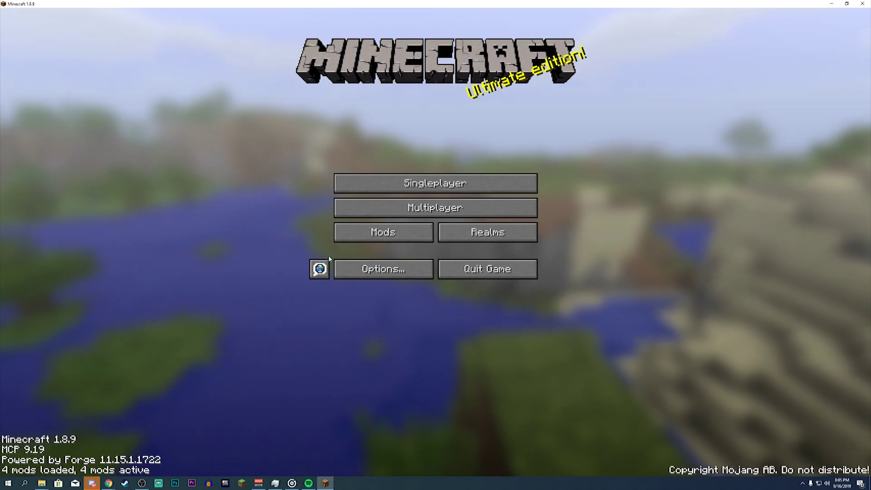
Confirm SkyBlock Addons 1.3.0 appears in the Mods list, then return to the title screen.
left_click(373, 236)
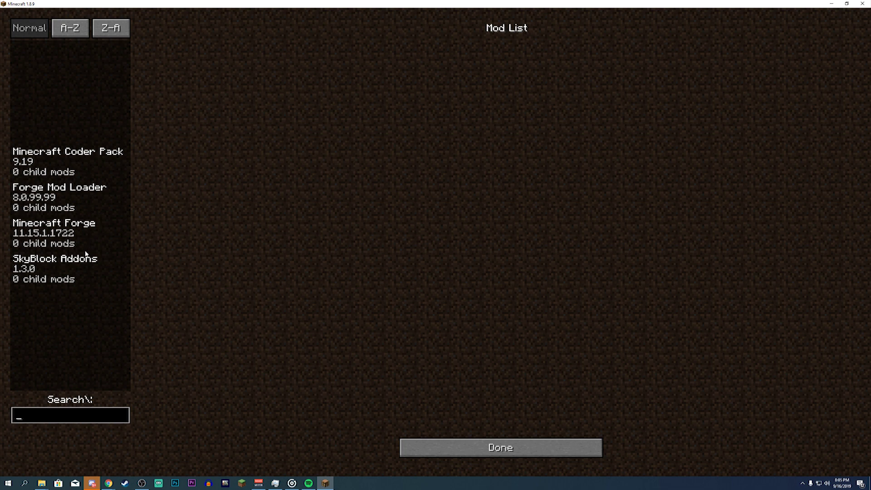
left_click(65, 259)
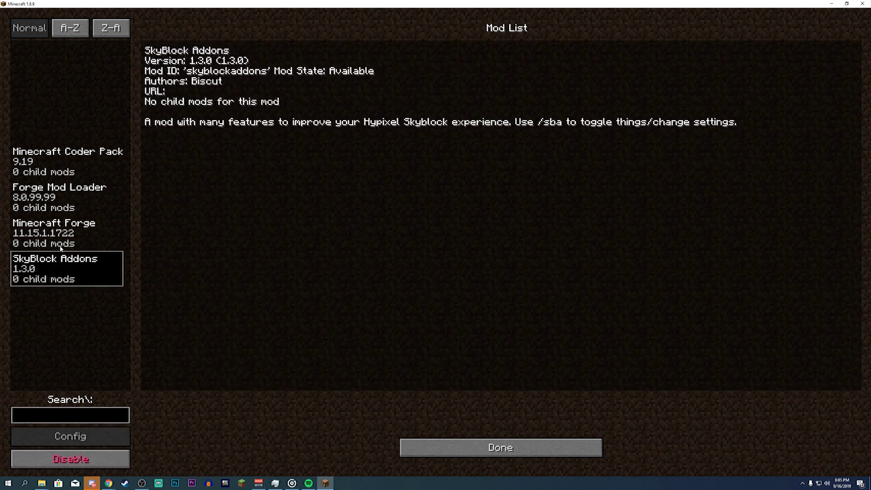
left_click(501, 448)
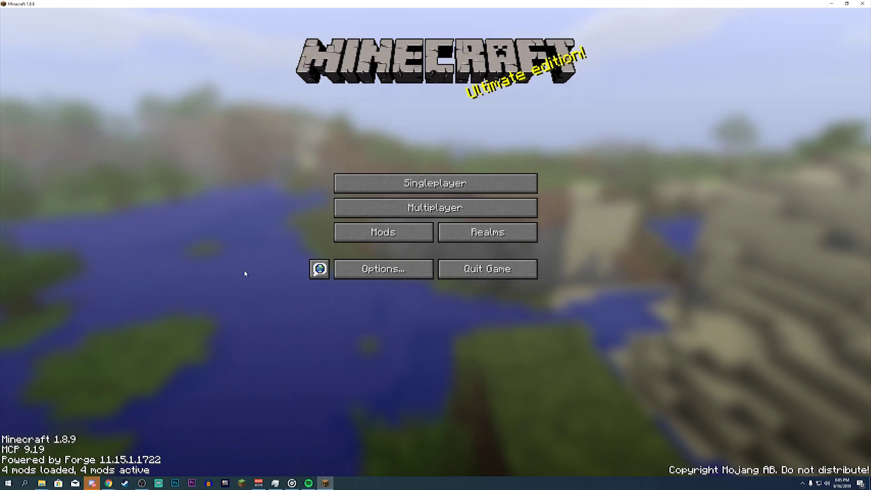
Join the saved server from the Multiplayer list.
left_click(436, 208)
left_click(300, 104)
left_click(300, 98)
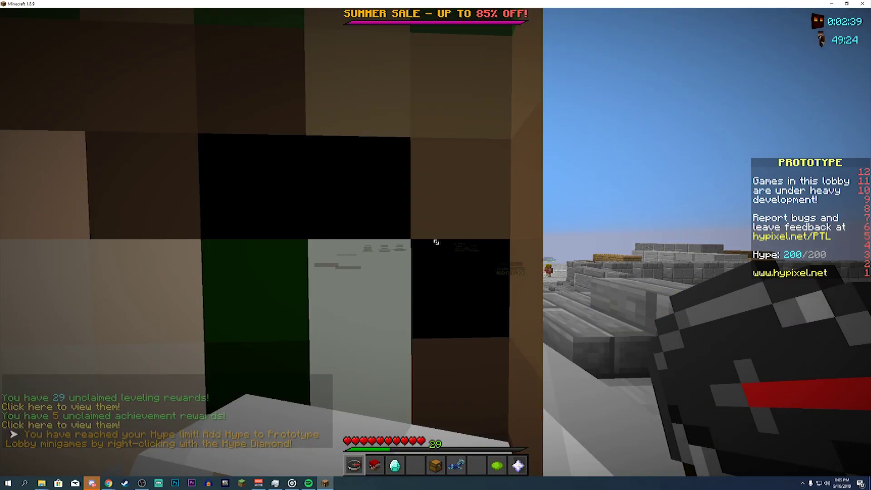
Join SkyBlock via the compass, browse both /sb SkyblockAddons settings pages, then quit the game.
right_click(436, 245)
left_click(394, 177)
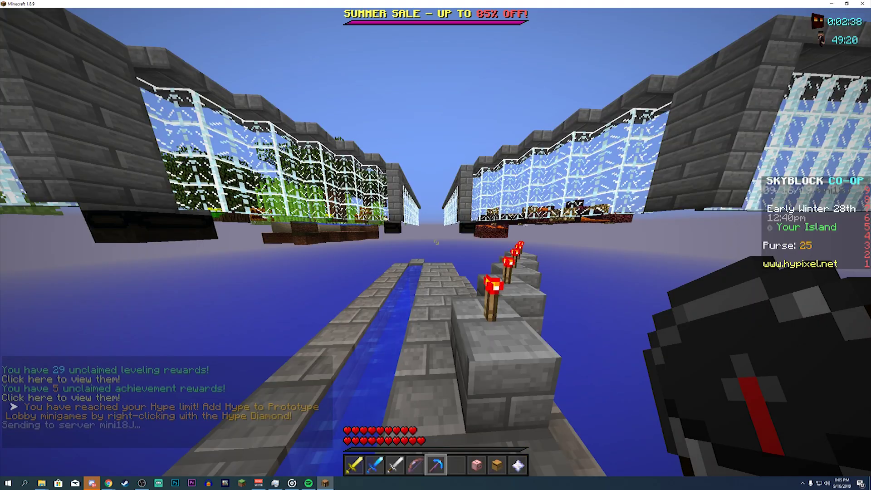
type("/sb")
key("Return")
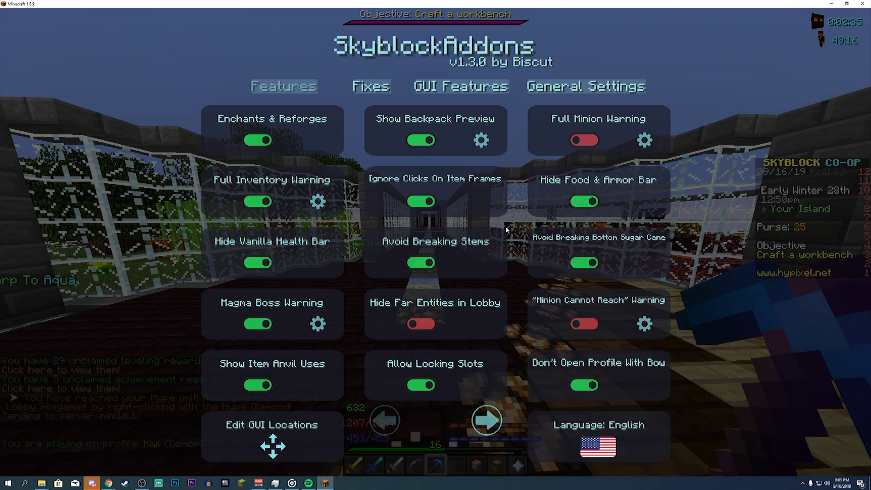
left_click(487, 413)
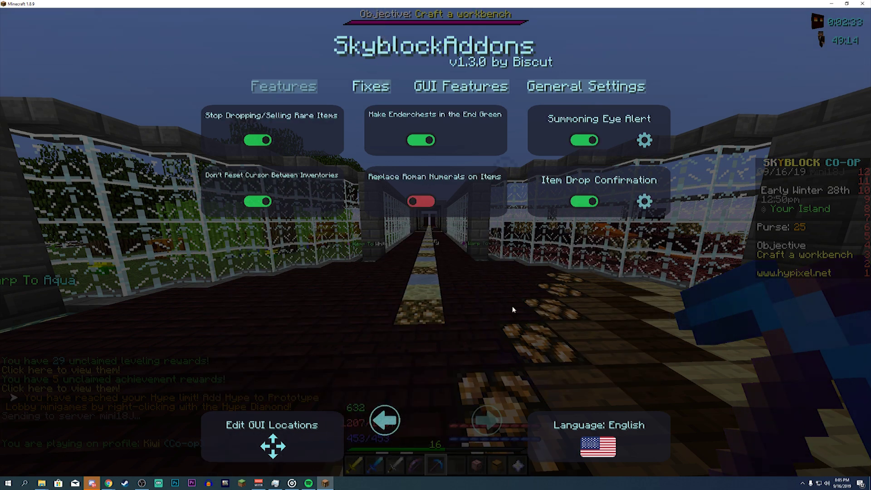
left_click(861, 4)
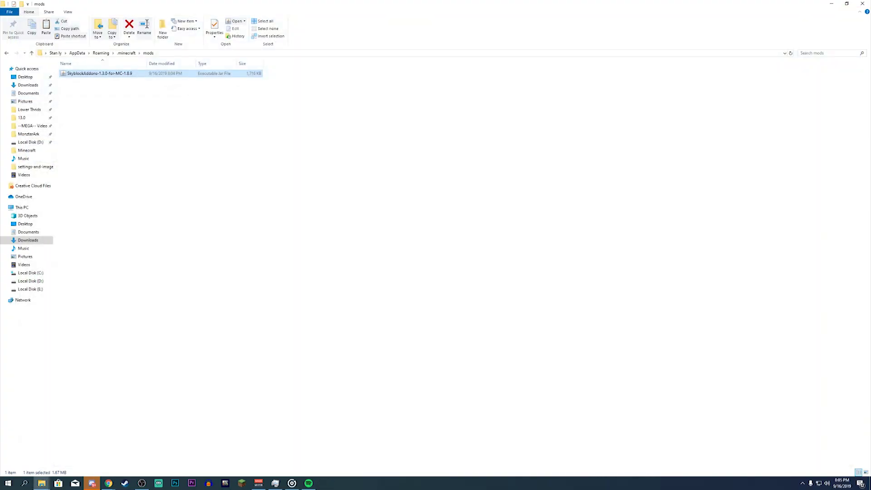
Close Chrome's Biscuit tab and find the Minecraft 1.8.9 heading on optifine.net downloads.
key("alt+Tab")
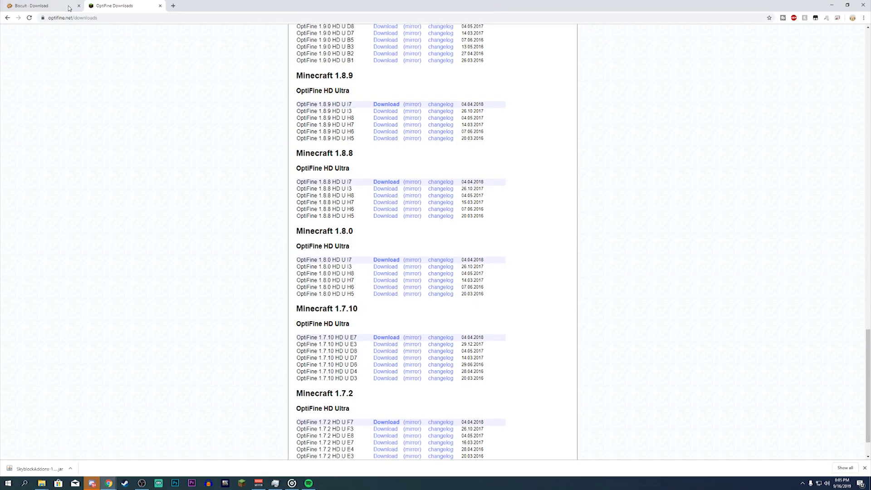
left_click(79, 5)
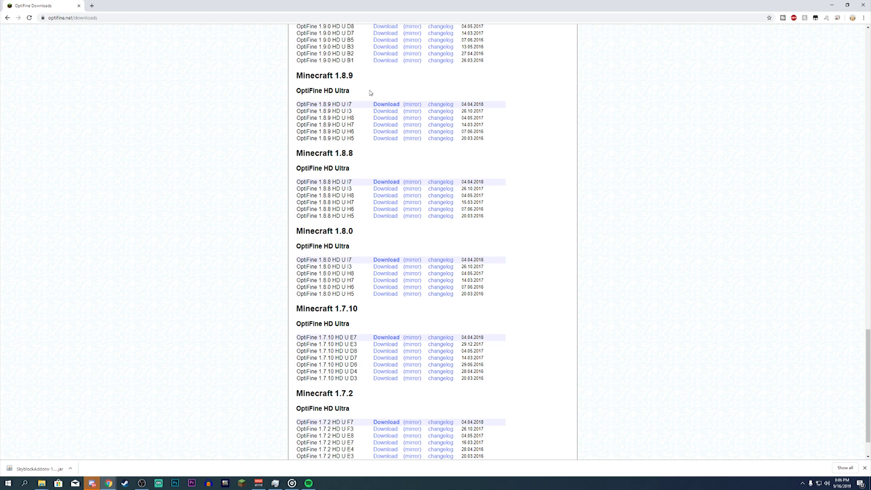
left_click_drag(297, 75, 360, 75)
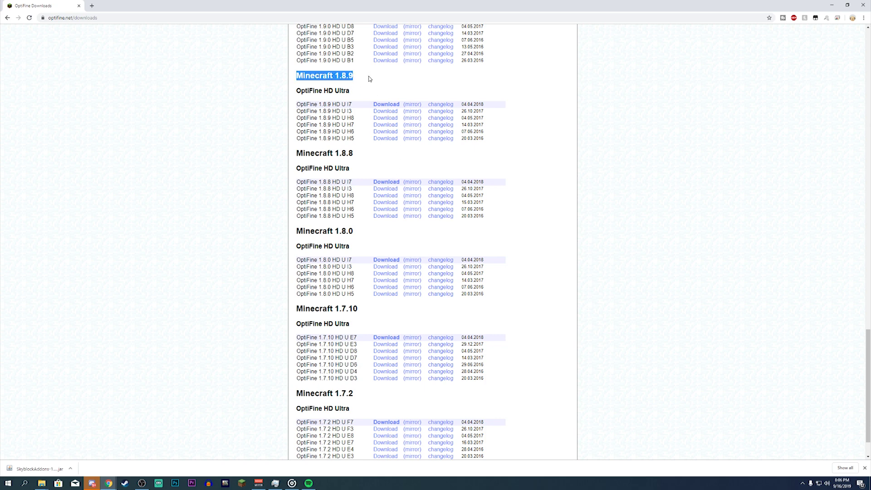
left_click(359, 93)
Follow the OptiFine 1.8.9 HD U I7 download link, then minimize Chrome.
scroll(318, 86, "up", 20)
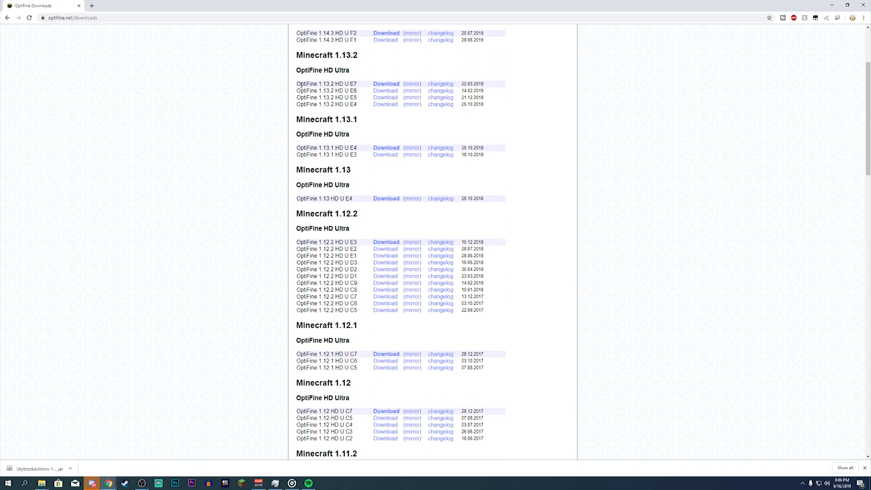
scroll(301, 85, "up", 3)
scroll(324, 92, "down", 15)
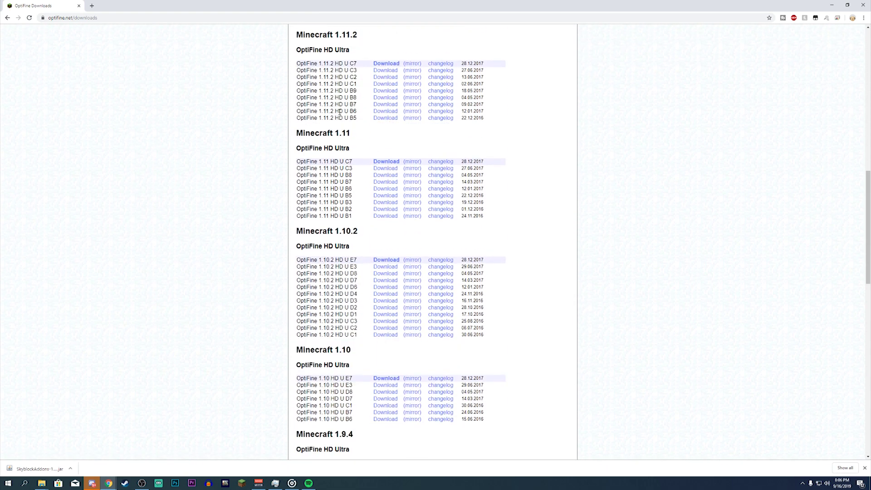
scroll(345, 123, "down", 10)
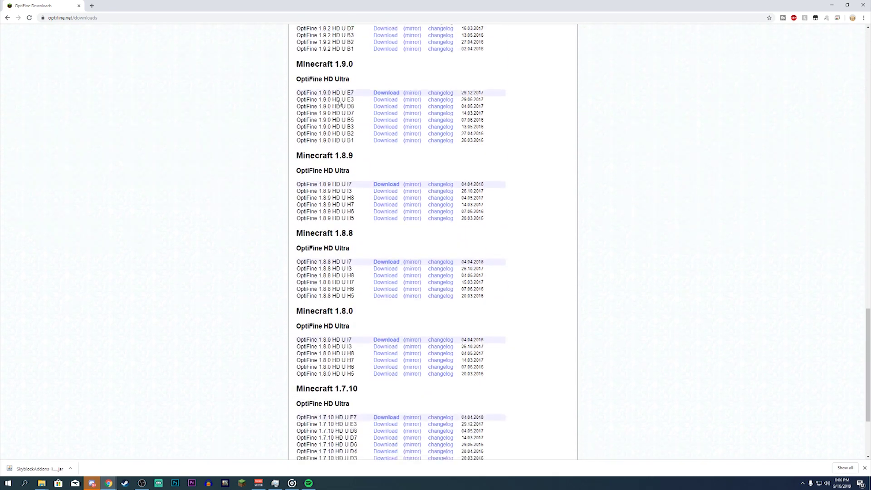
double_click(341, 76)
triple_click(336, 77)
scroll(358, 135, "up", 1)
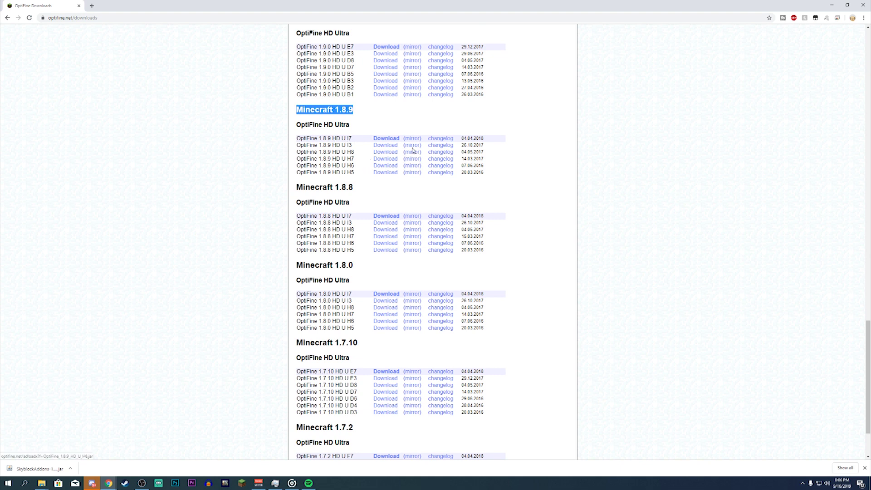
left_click(387, 138)
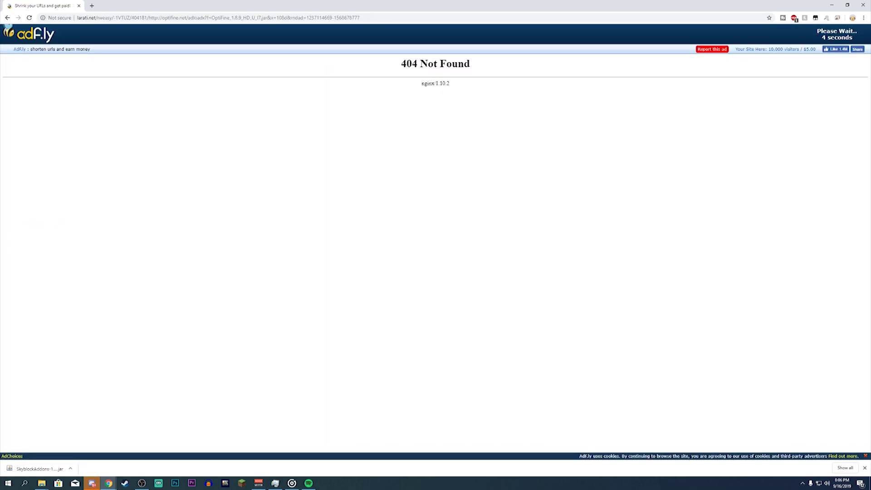
left_click(832, 4)
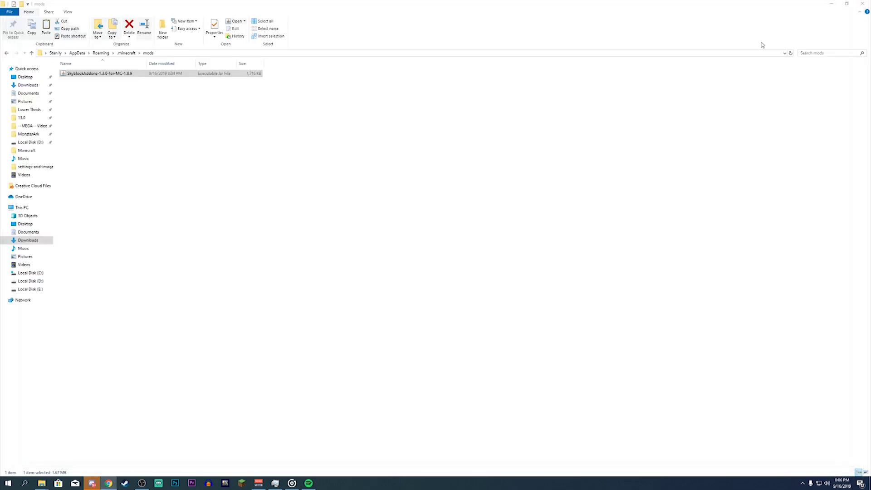
Drag the OptiFine_1.8.9_HD_U_I7 jar from the New folder window into the mods folder.
mouse_move(41, 483)
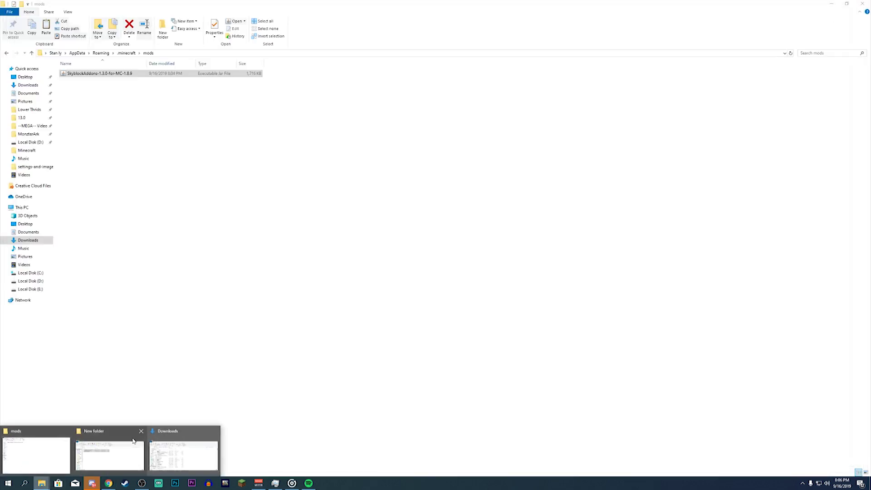
left_click(184, 452)
left_click(314, 208)
left_click(305, 192)
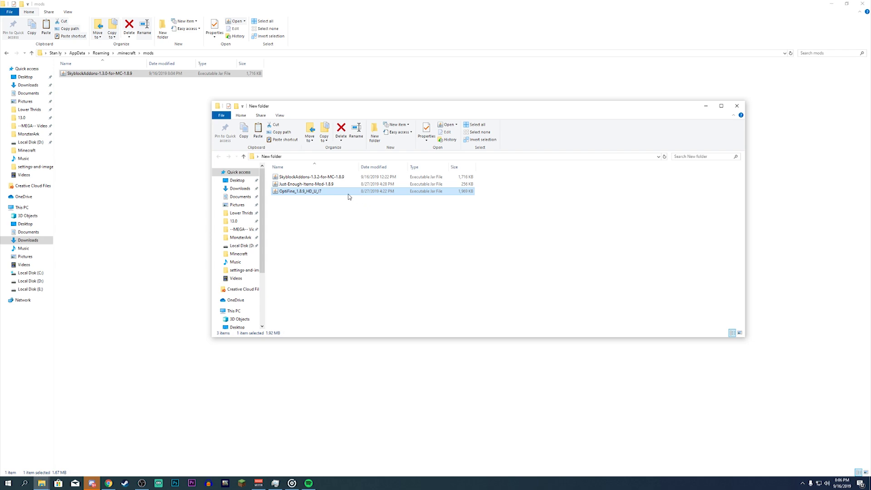
left_click(320, 192)
left_click(332, 191)
left_click(338, 206)
left_click_drag(333, 191, 101, 179)
Move Just-Enough-Items-Mod-1.8.9 into the mods folder, then bring the Minecraft Launcher back.
left_click(242, 483)
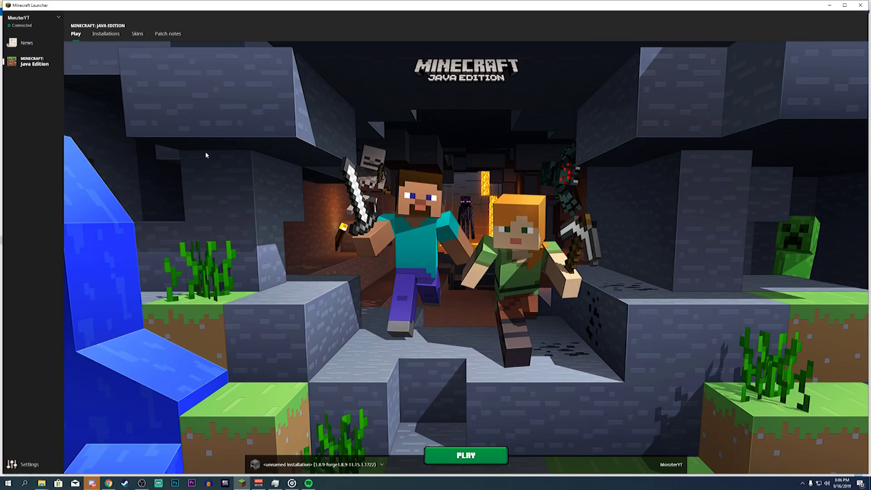
left_click(829, 5)
mouse_move(41, 483)
left_click(123, 451)
left_click_drag(307, 184, 104, 99)
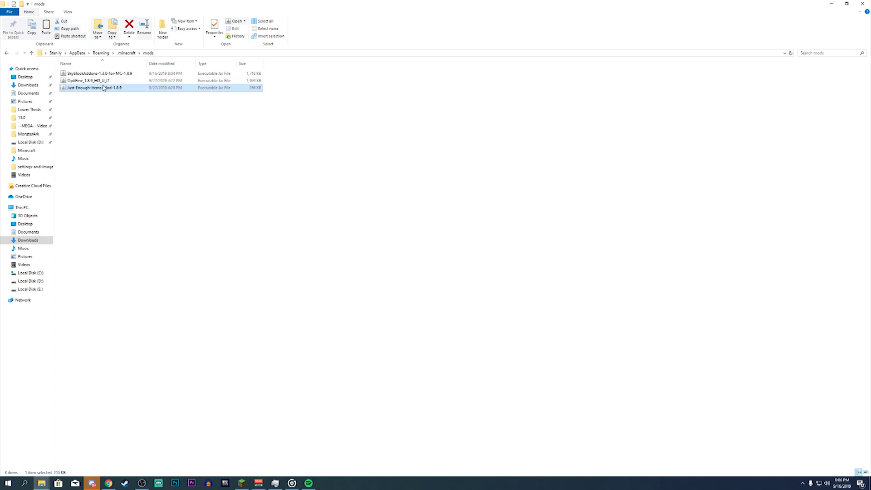
left_click(242, 483)
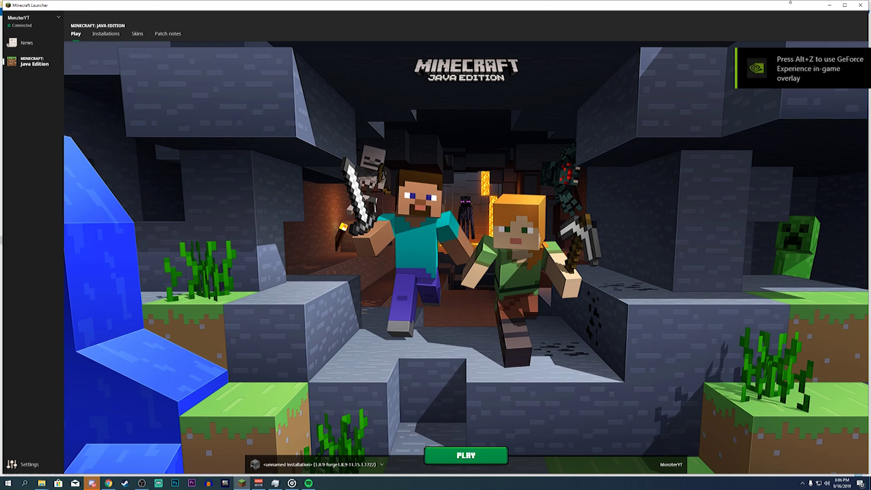
left_click(861, 5)
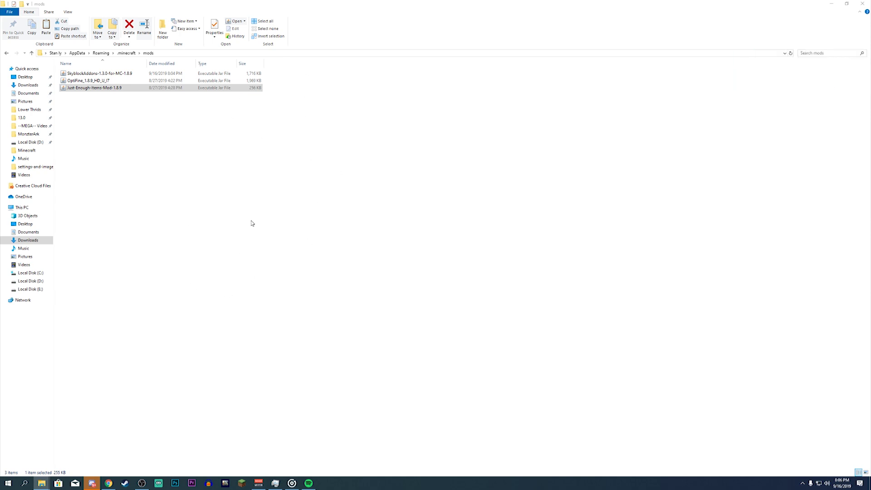
left_click(243, 483)
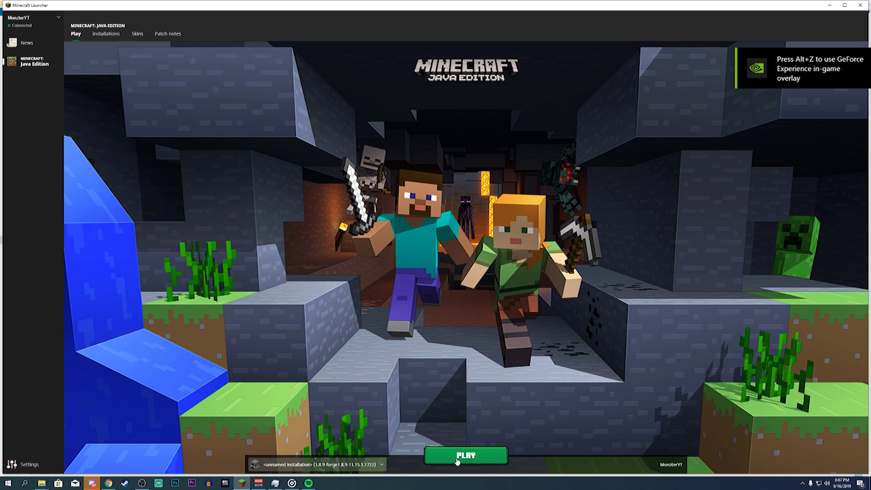
Keep the unnamed Forge 1.8.9-11.15.1.1722 installation selected and press Play.
left_click(368, 465)
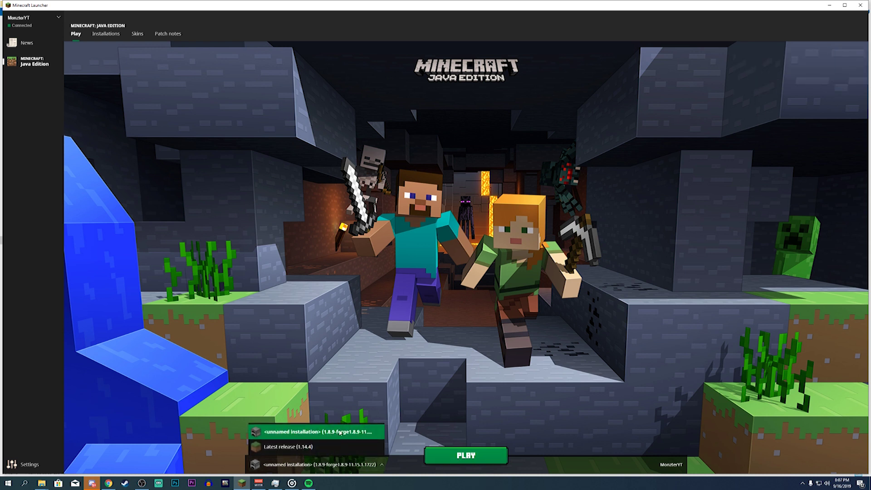
left_click(340, 432)
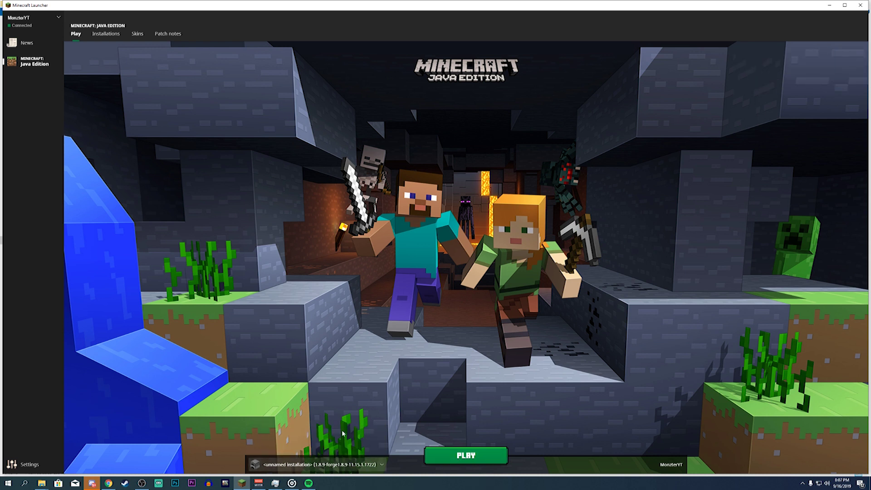
left_click(453, 456)
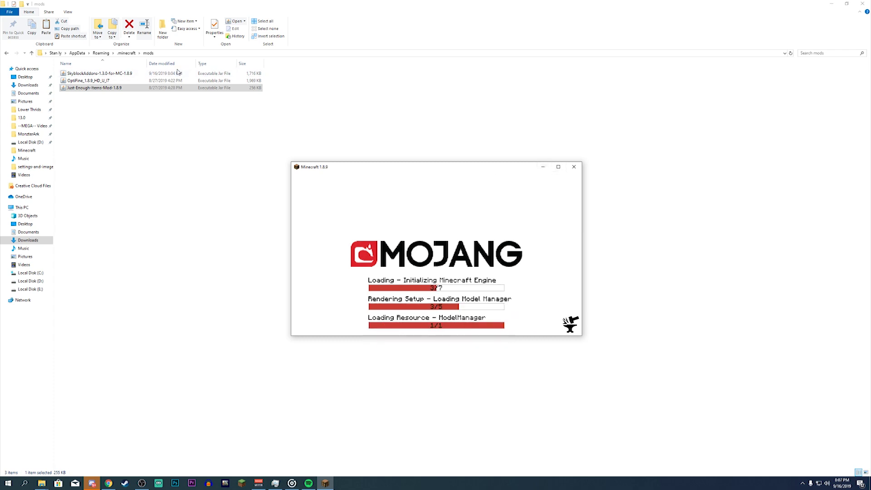
left_click(116, 88)
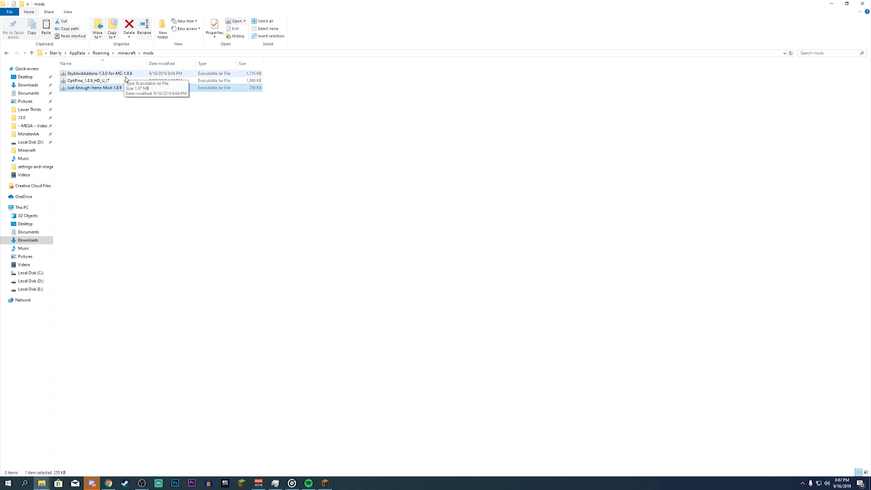
left_click(107, 88)
left_click(156, 116)
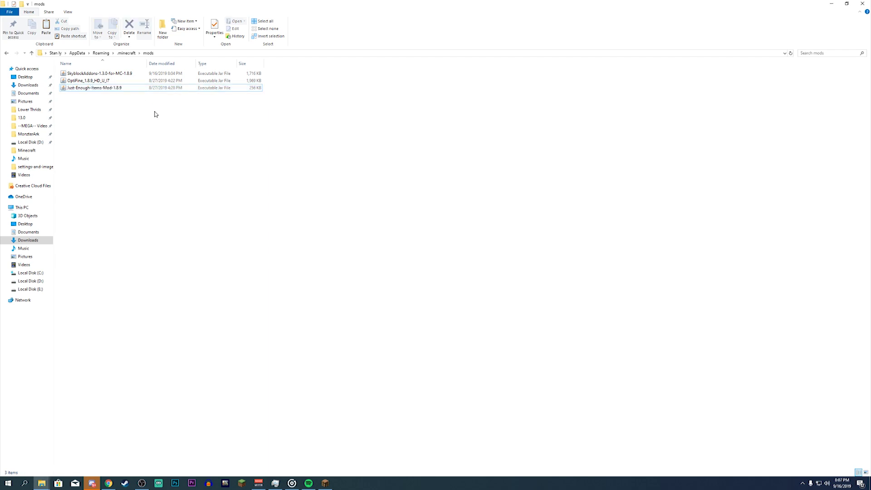
left_click(41, 483)
left_click(119, 447)
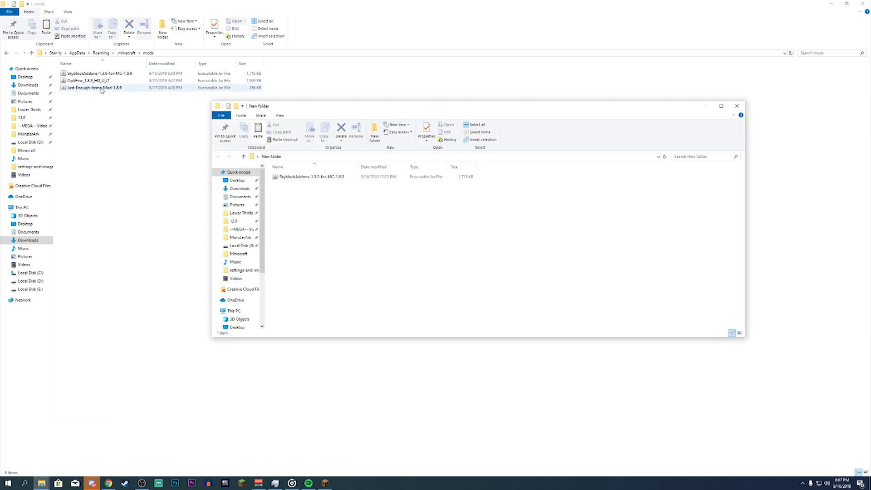
left_click_drag(101, 89, 152, 109)
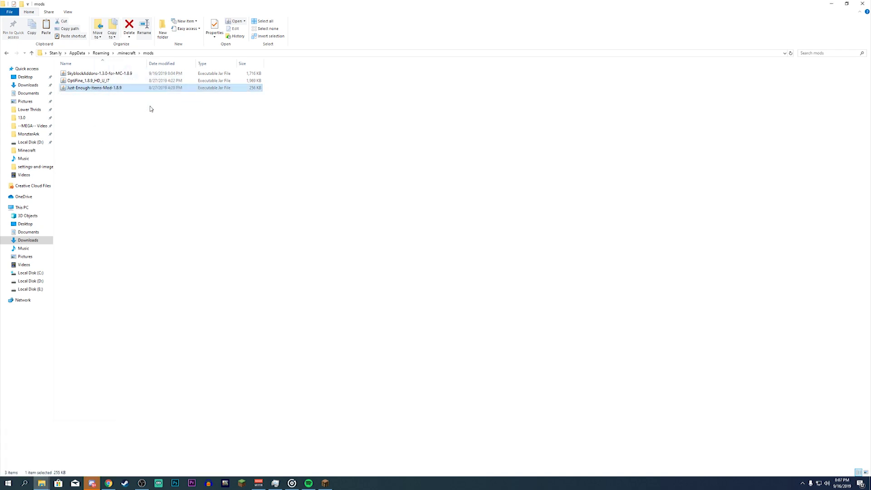
left_click(143, 82)
left_click(139, 80)
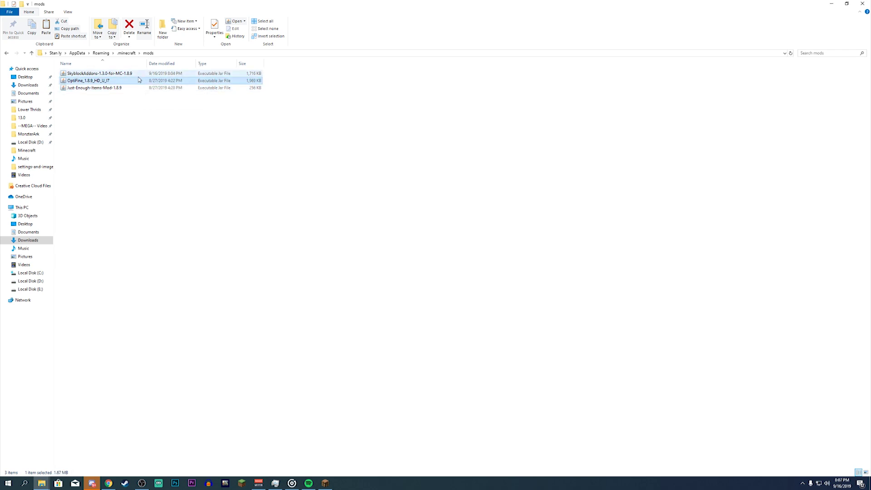
left_click(136, 89)
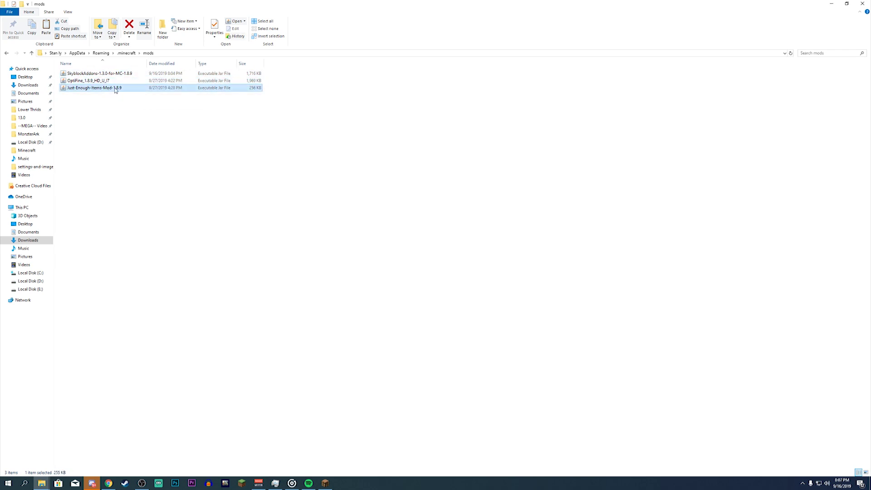
left_click(119, 89)
left_click(120, 88)
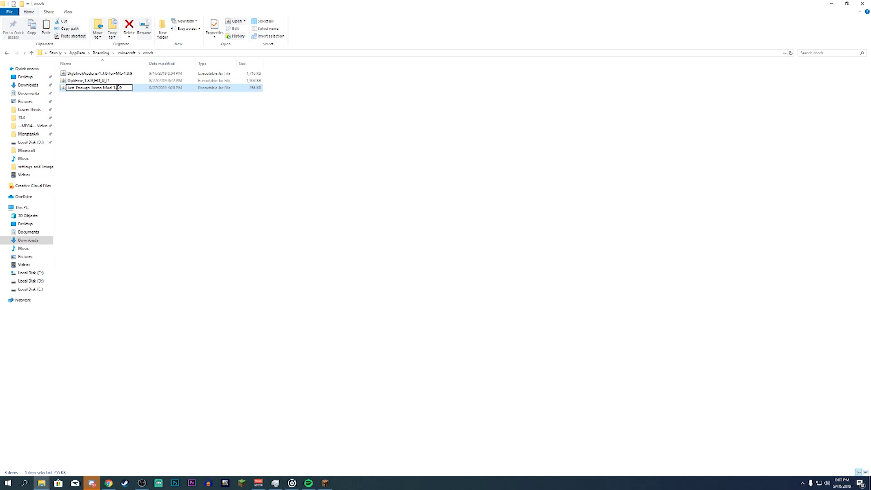
left_click(144, 106)
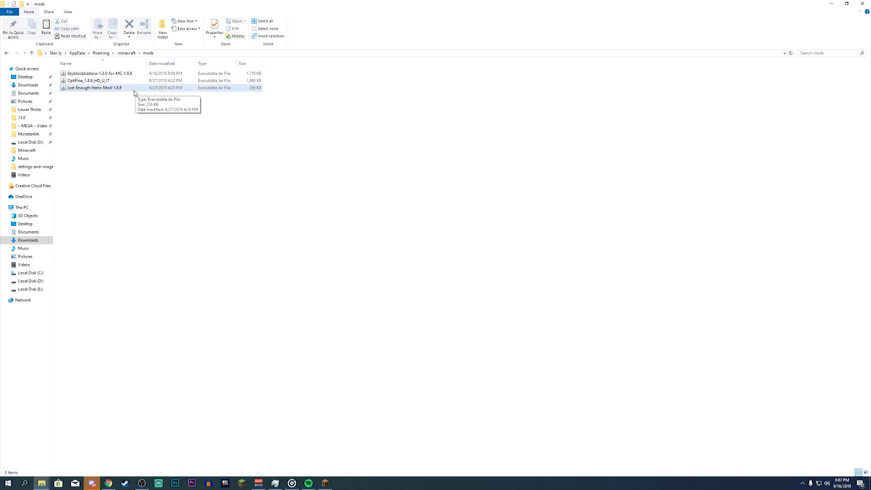
left_click(325, 483)
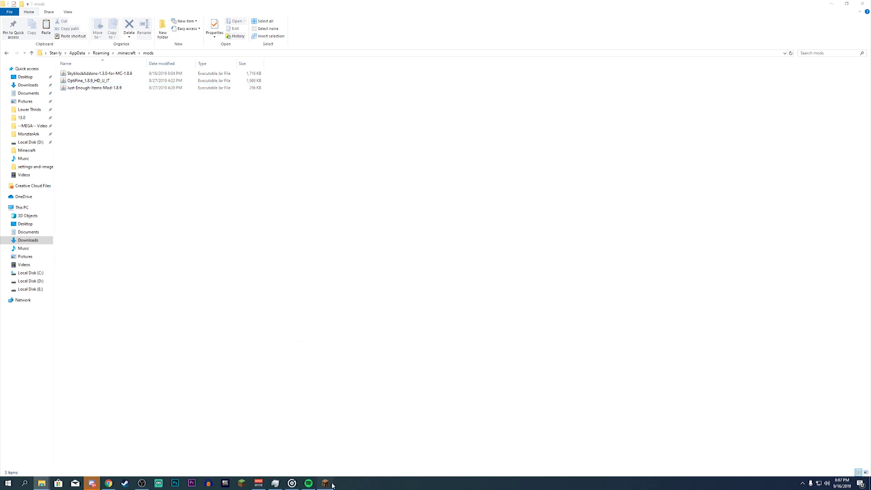
Check the mod list for SkyBlock Addons, Just Enough Items and OptiFine, maximizing the window.
left_click(408, 291)
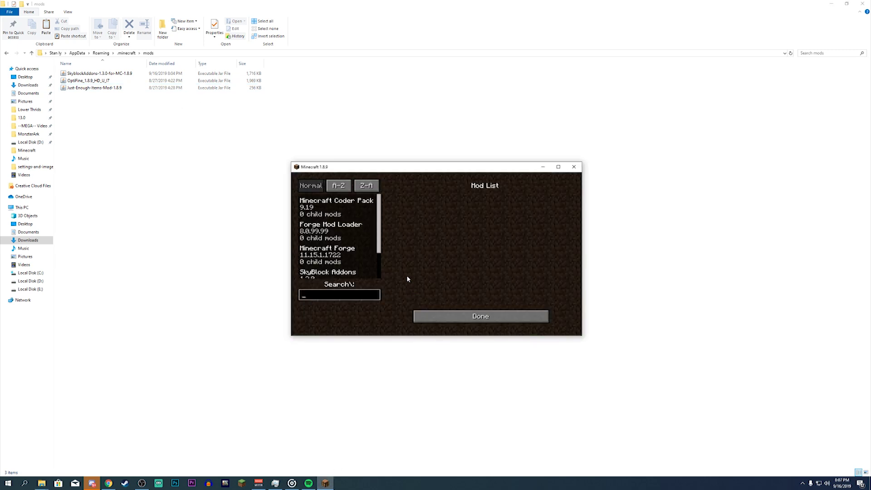
scroll(338, 248, "down", 2)
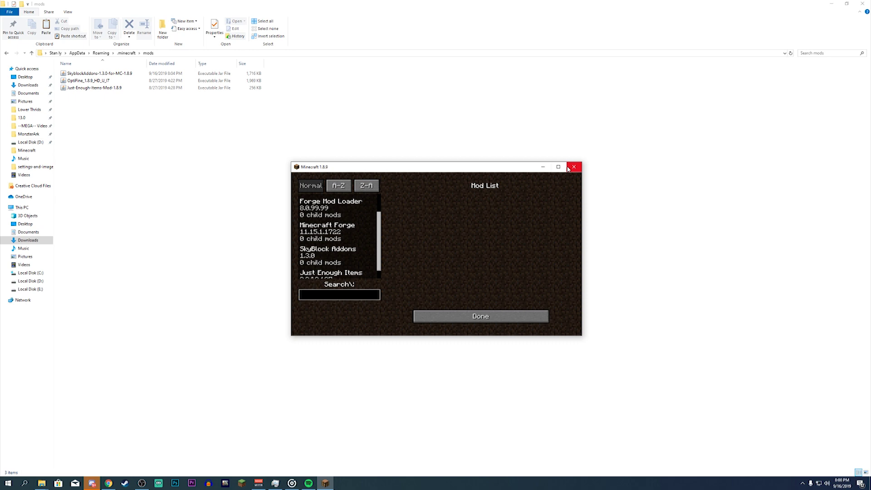
left_click(558, 166)
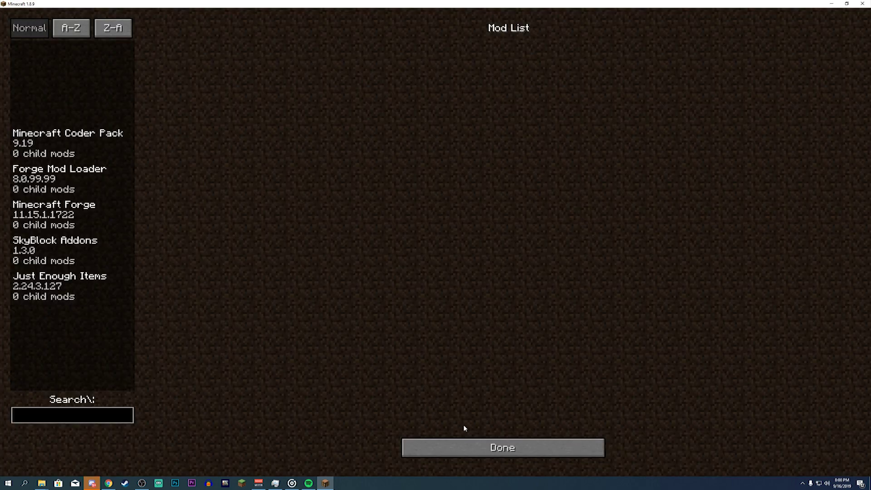
left_click(472, 445)
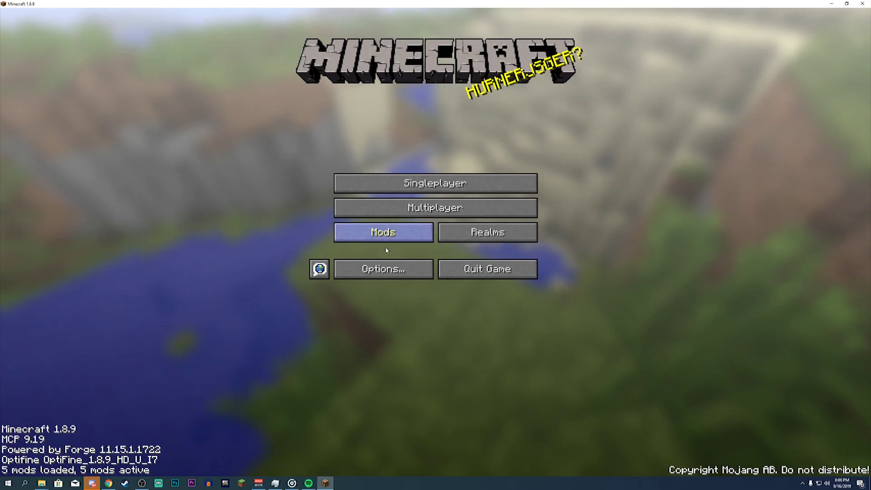
Look through Options > Video Settings, then return to the main menu.
left_click(377, 268)
left_click(372, 188)
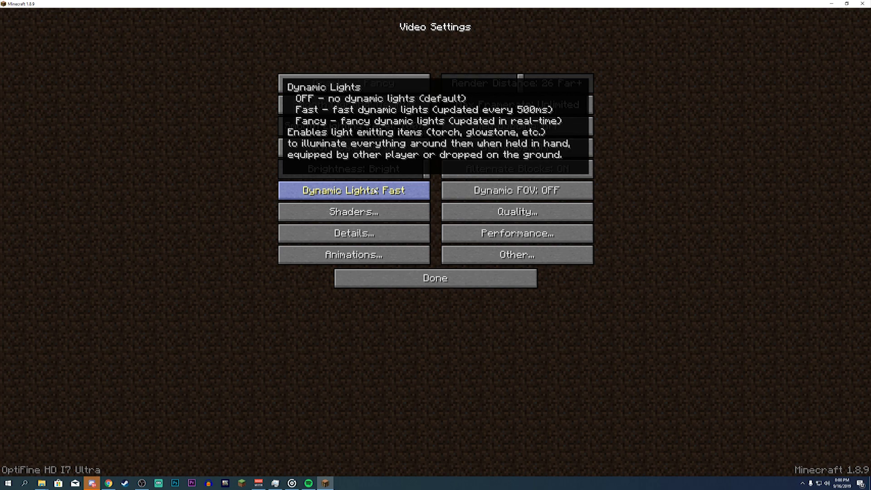
left_click(395, 277)
left_click(388, 258)
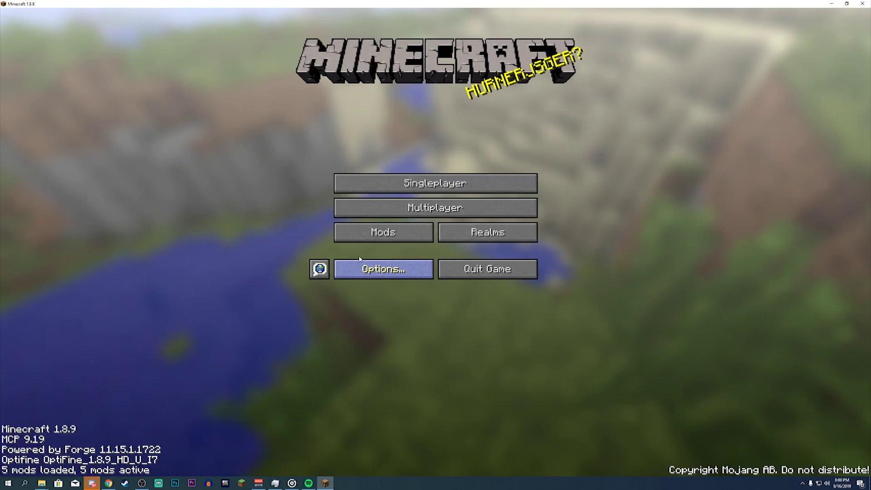
Recheck the mod list, then join the Hypixel server from Multiplayer.
left_click(368, 237)
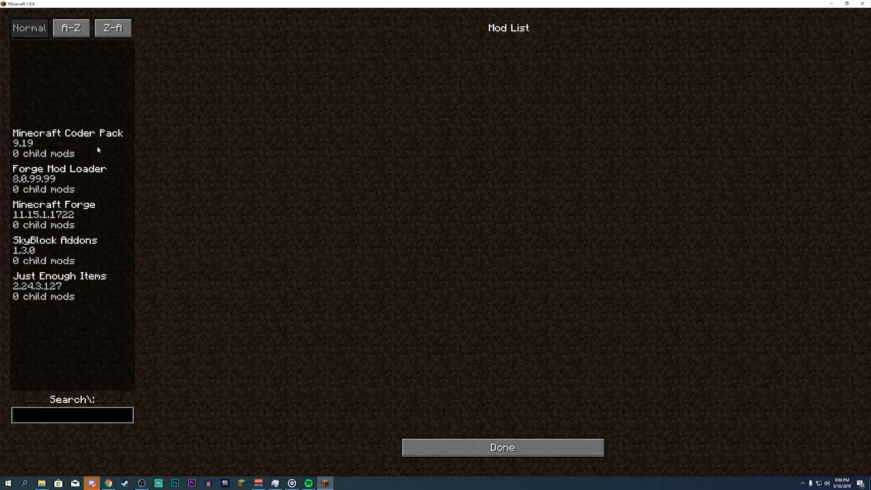
left_click(491, 441)
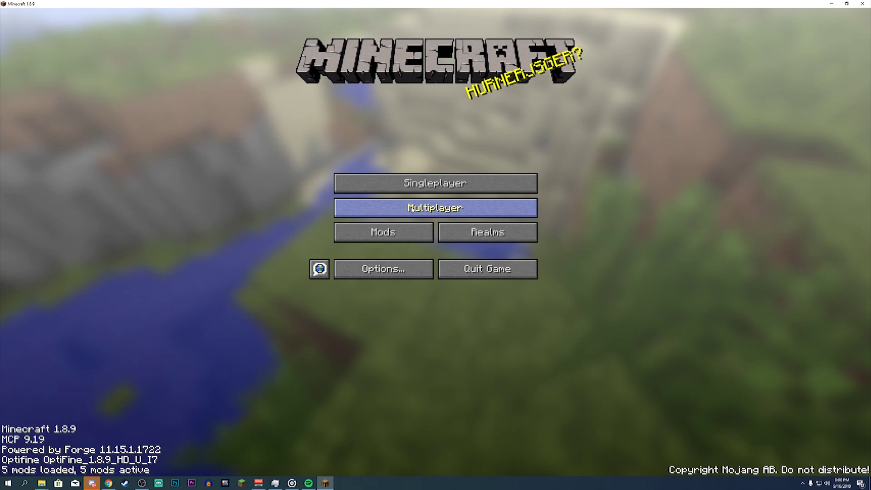
left_click(398, 207)
left_click(304, 56)
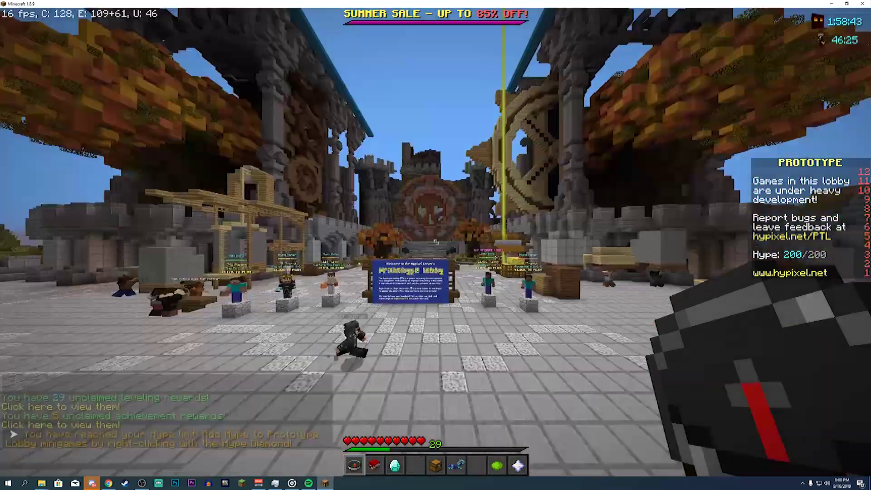
Open the Hypixel Game Menu with the compass and pick a game to transfer to.
right_click(436, 242)
left_click(416, 208)
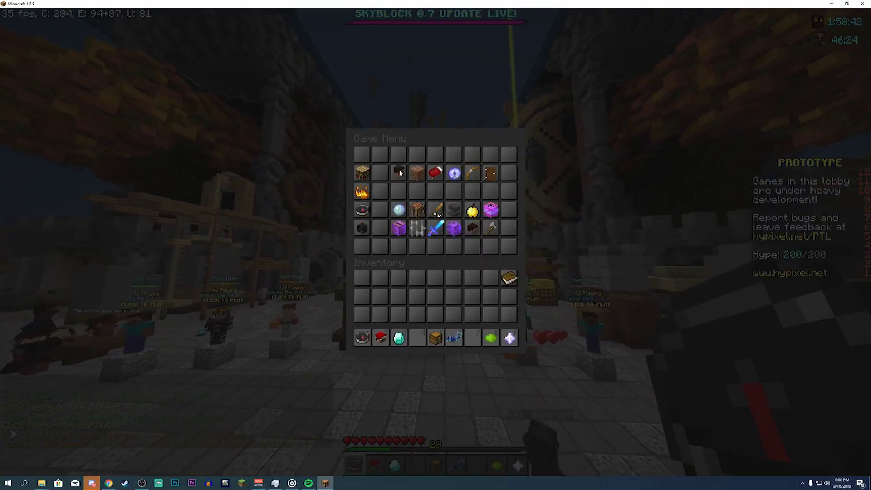